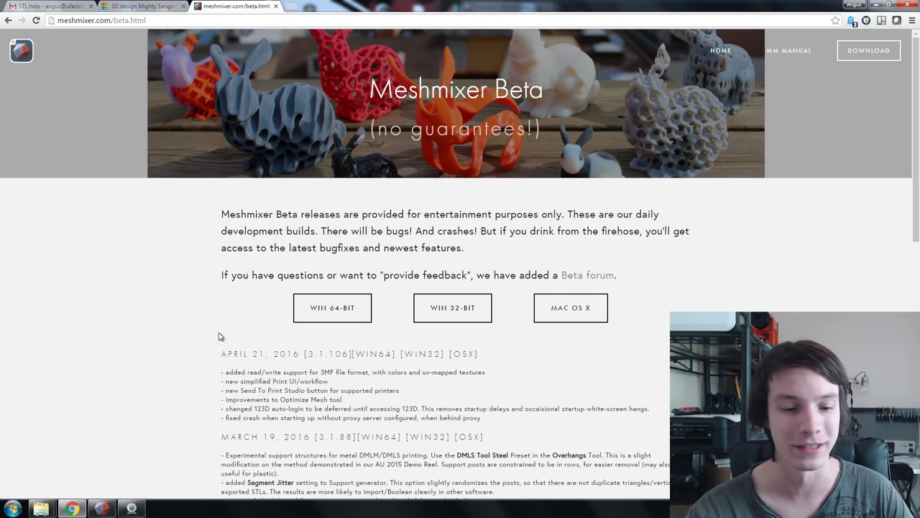
Switch to Meshmixer and maximize its window around the scar 2.stl rifle model
left_click(101, 511)
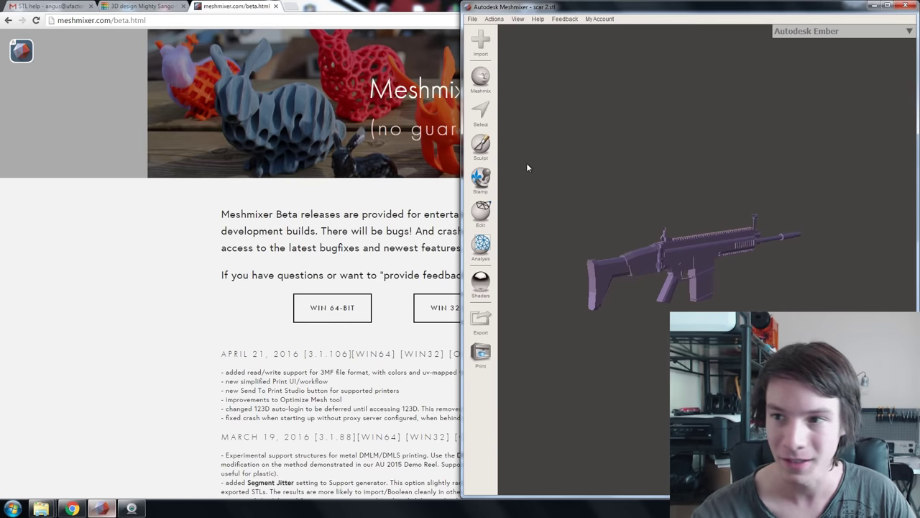
left_click(889, 6)
scroll(491, 251, "up", 4)
right_click_drag(471, 255, 418, 241)
middle_click_drag(419, 241, 391, 269)
right_click_drag(392, 266, 354, 287)
middle_click_drag(366, 280, 378, 286)
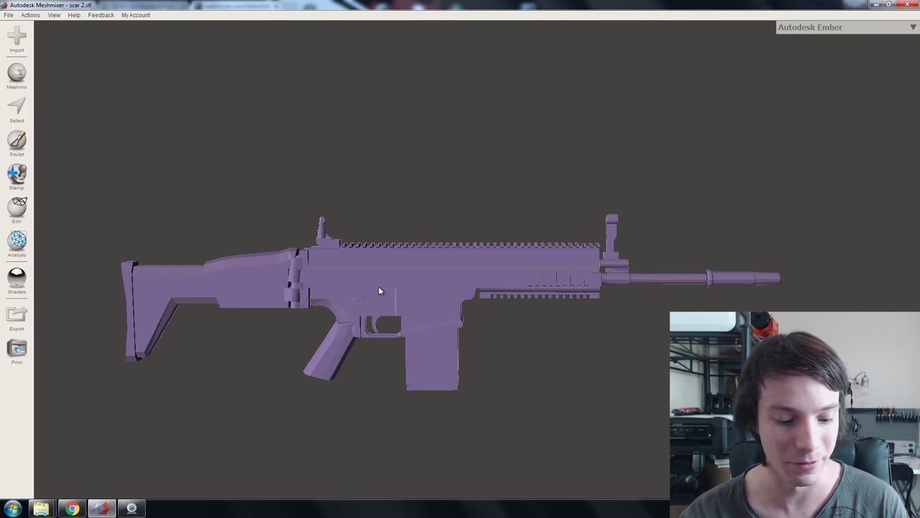
Turn on the wireframe display of the rifle model to show its mesh triangles
key("w")
mouse_move(361, 320)
right_mouse_down()
mouse_move(320, 307)
mouse_move(362, 307)
right_mouse_up()
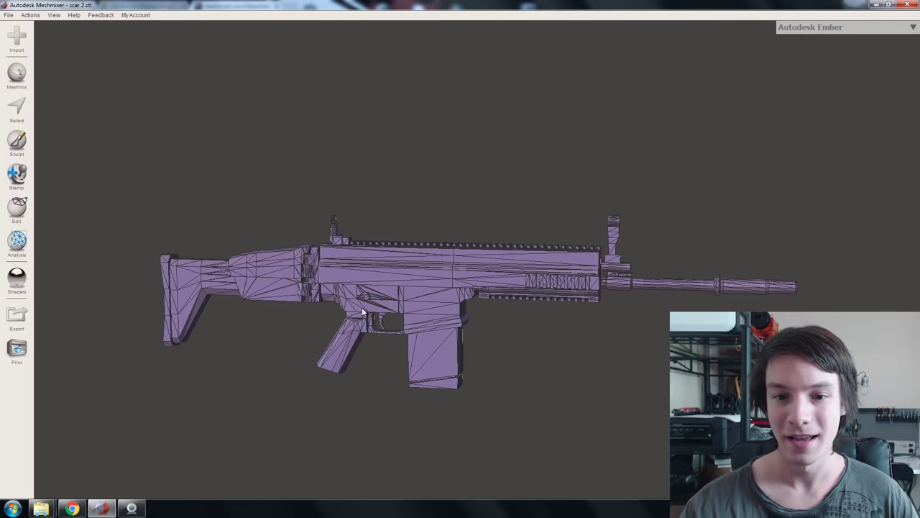
scroll(359, 306, "down", 3)
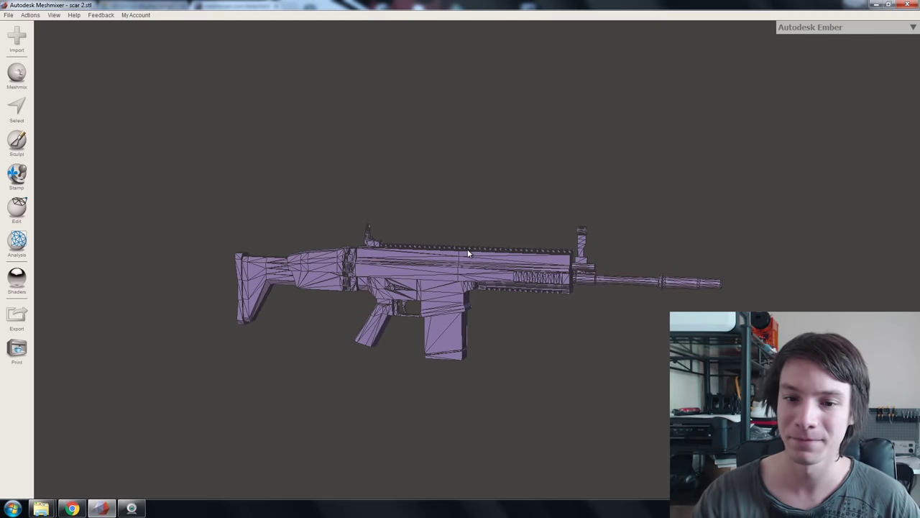
scroll(441, 297, "up", 3)
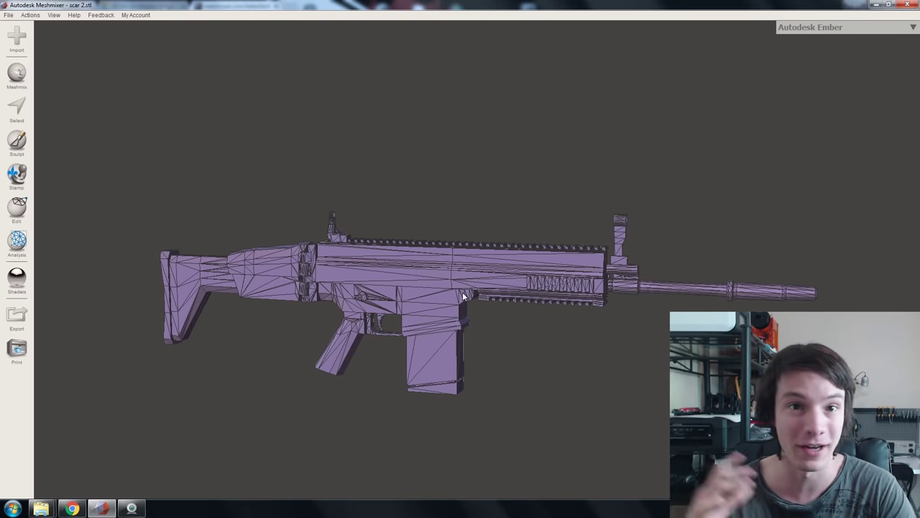
right_click_drag(375, 430, 316, 311)
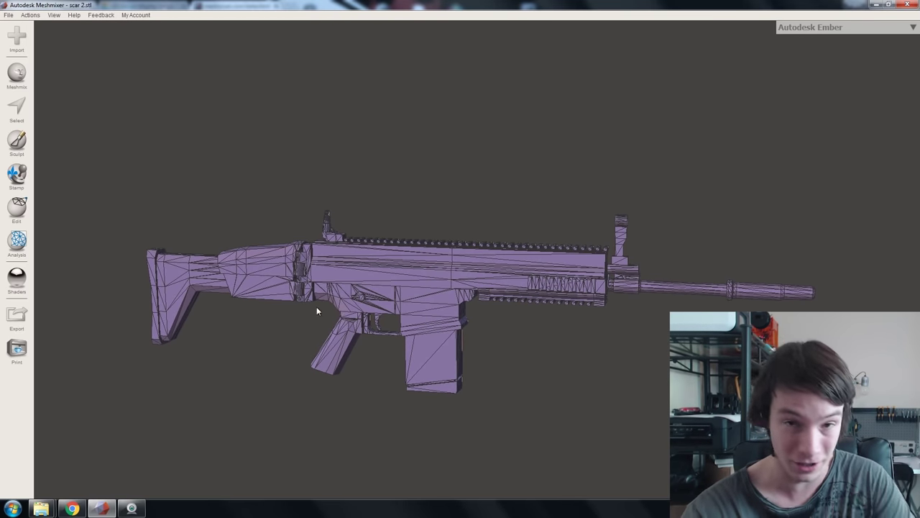
Separate the rifle model into its individual shells and move the object list clear of the model
left_click(21, 208)
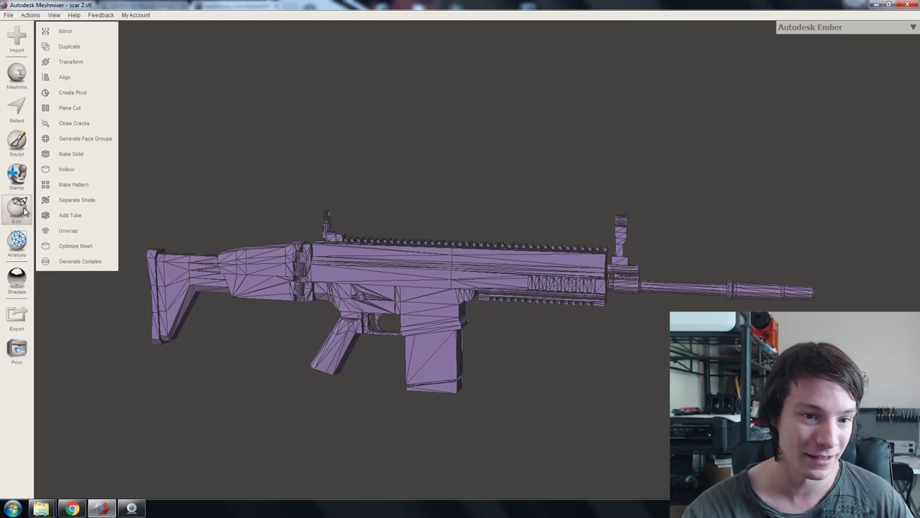
left_click(70, 200)
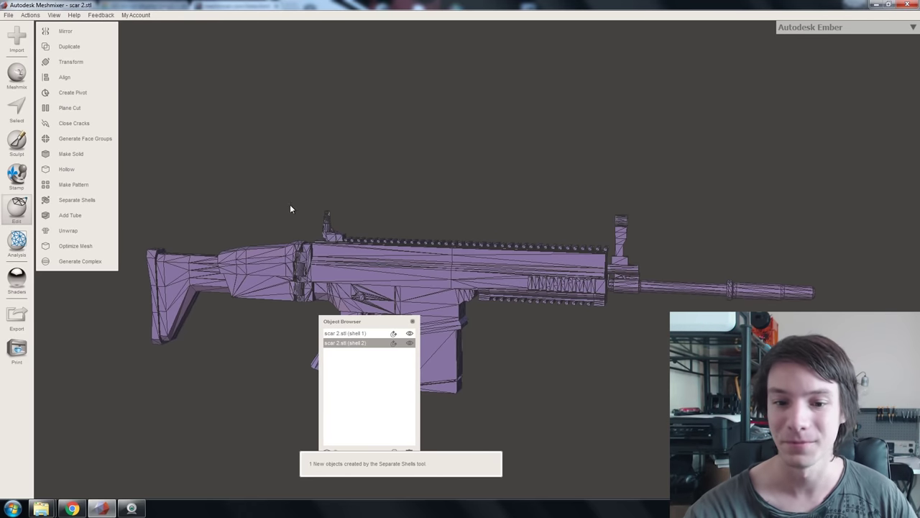
left_click_drag(371, 322, 745, 106)
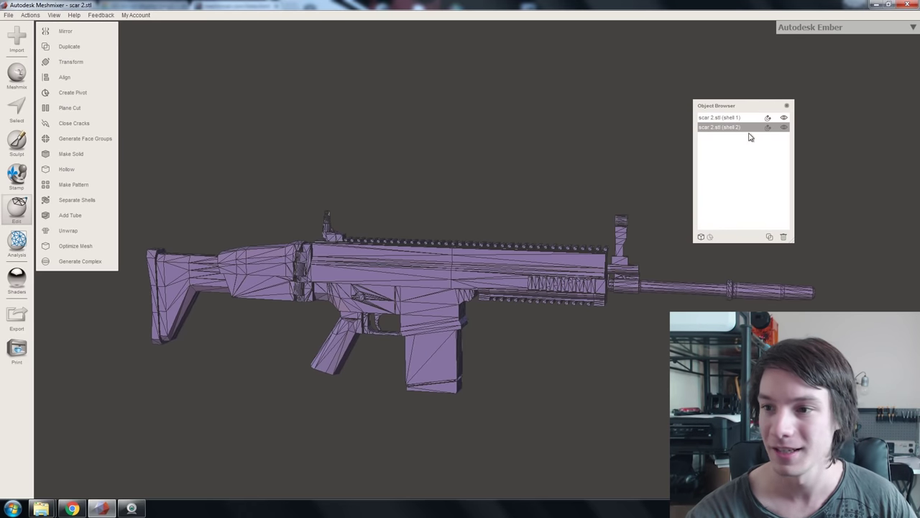
Toggle the visibility of shell 2 to identify which part of the rifle it is
left_click(780, 128)
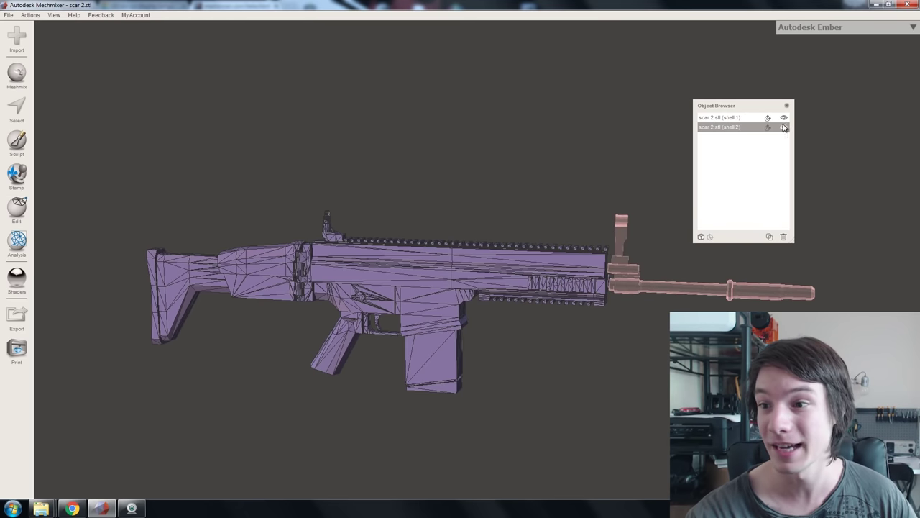
left_click(787, 129)
left_click(787, 130)
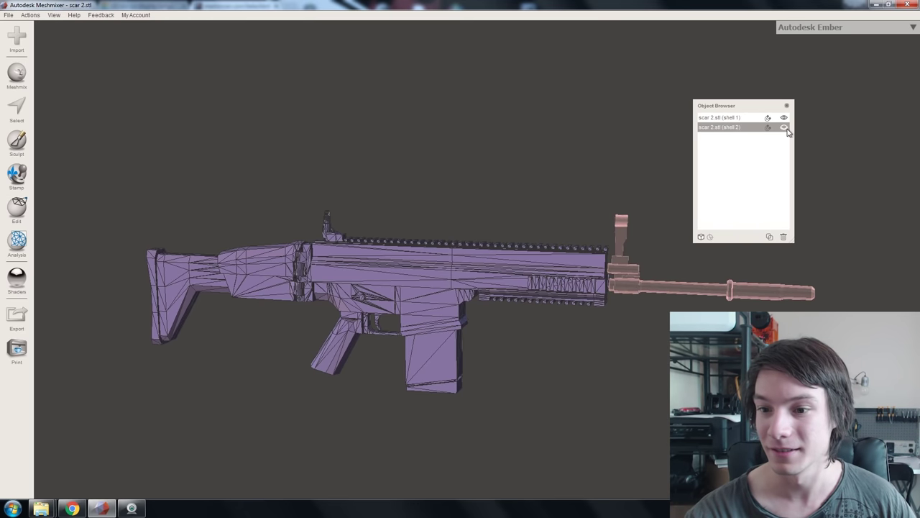
left_click(787, 129)
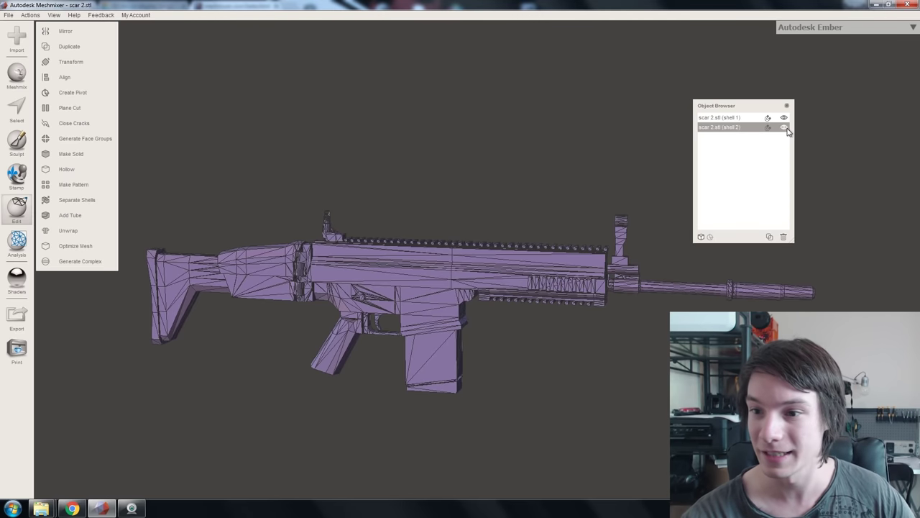
Examine the area between the handguard's front end and the separate barrel and front sight part
scroll(653, 251, "up", 10)
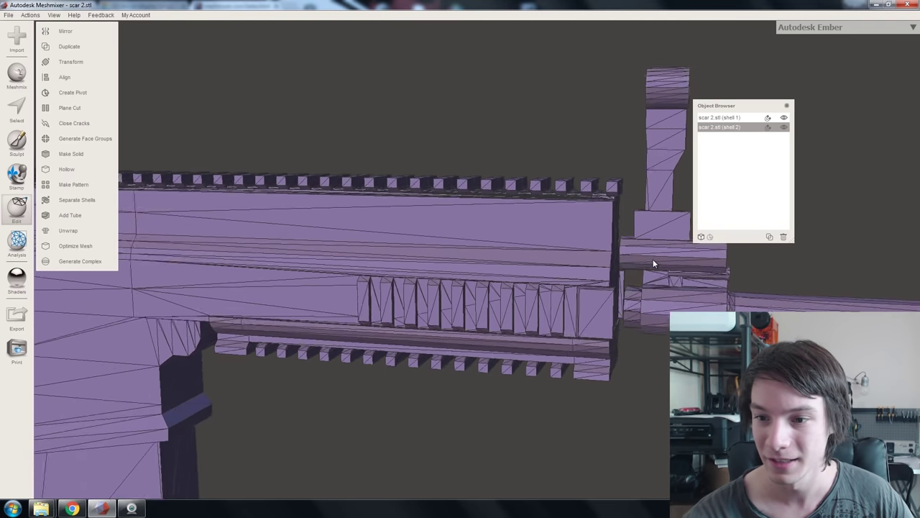
scroll(653, 260, "up", 1)
middle_click_drag(652, 260, 513, 284)
right_click_drag(513, 285, 530, 281)
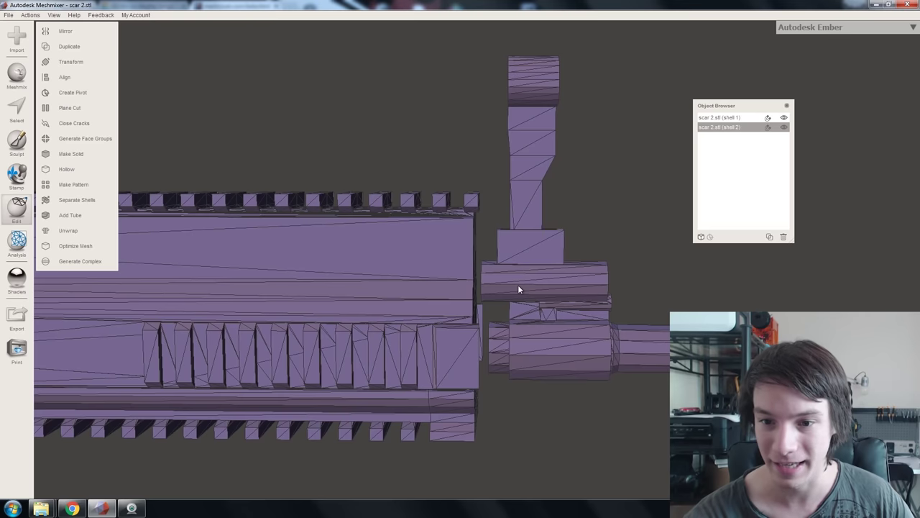
scroll(522, 297, "down", 4)
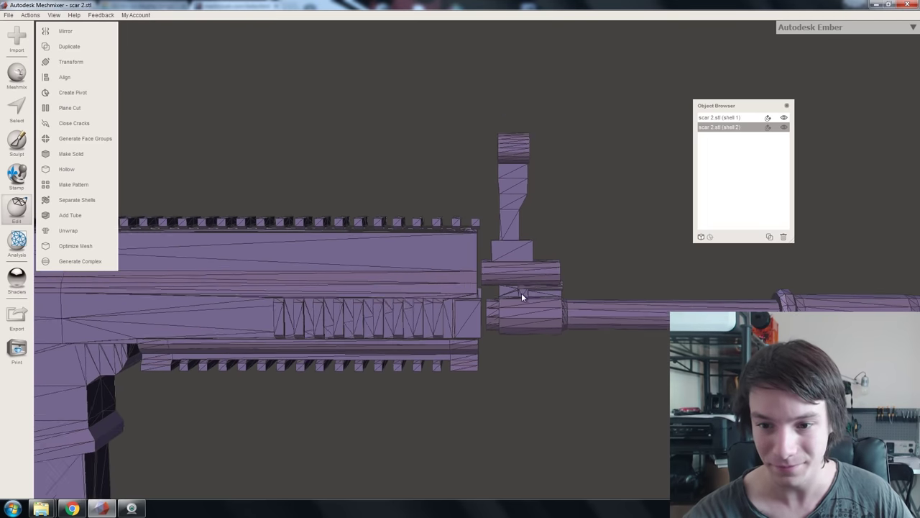
scroll(522, 296, "down", 1)
middle_click_drag(522, 296, 448, 286)
scroll(447, 285, "down", 4)
middle_click_drag(359, 287, 383, 298)
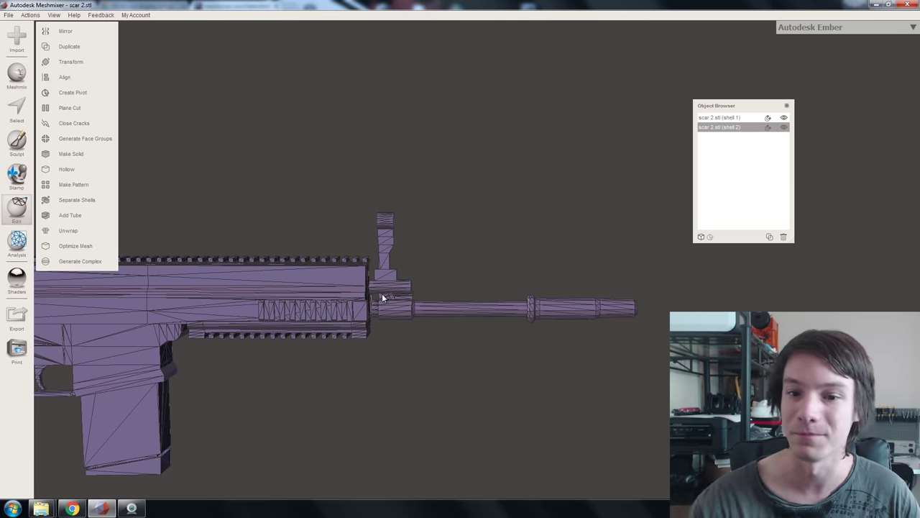
scroll(308, 230, "down", 4)
scroll(339, 267, "up", 8)
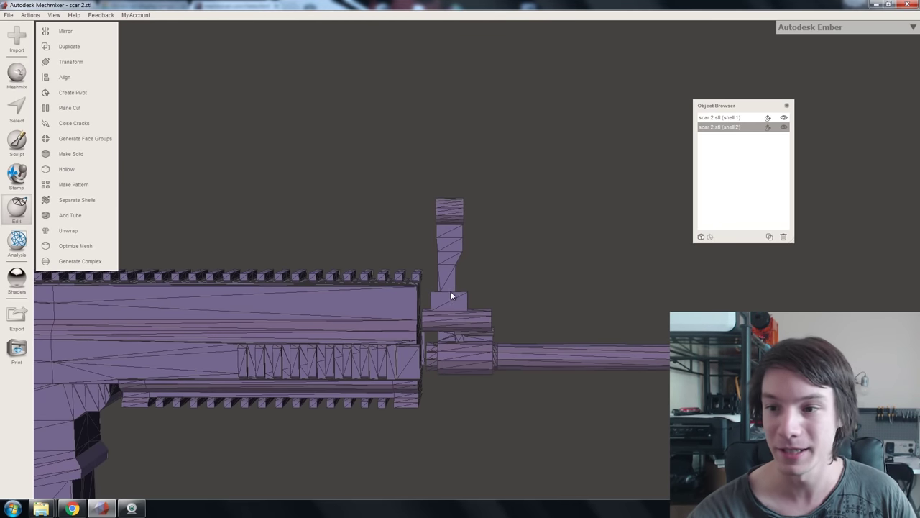
Hide the main rifle body, shell 1, and make the barrel and front sight shell the active object
left_click(716, 118)
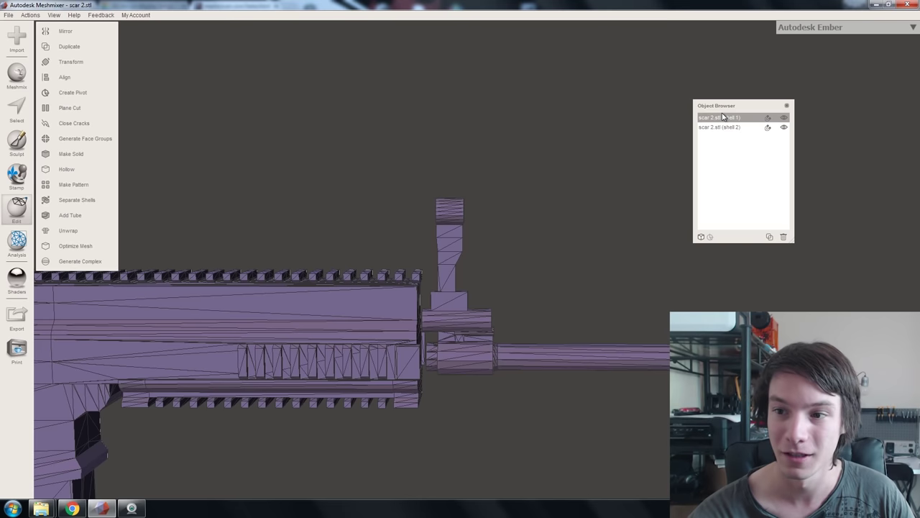
left_click(783, 117)
scroll(356, 241, "down", 4)
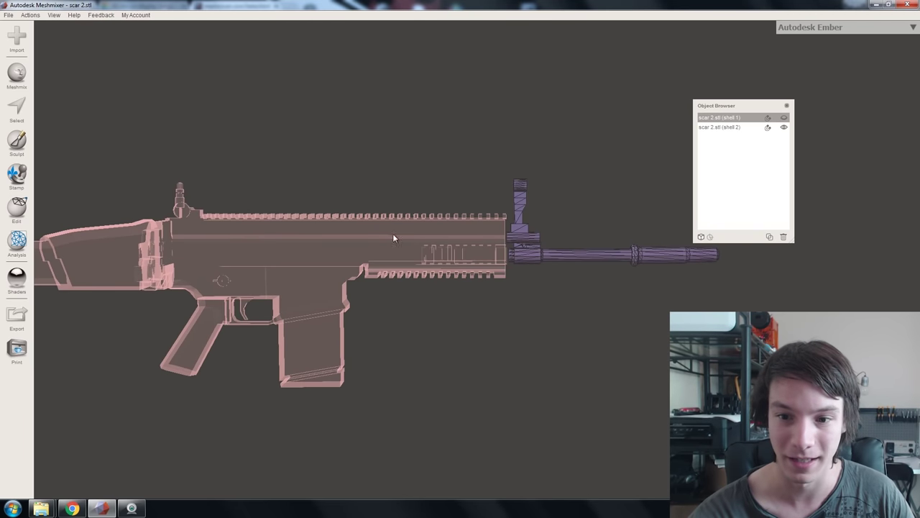
left_click(533, 253)
right_click_drag(472, 240, 341, 257)
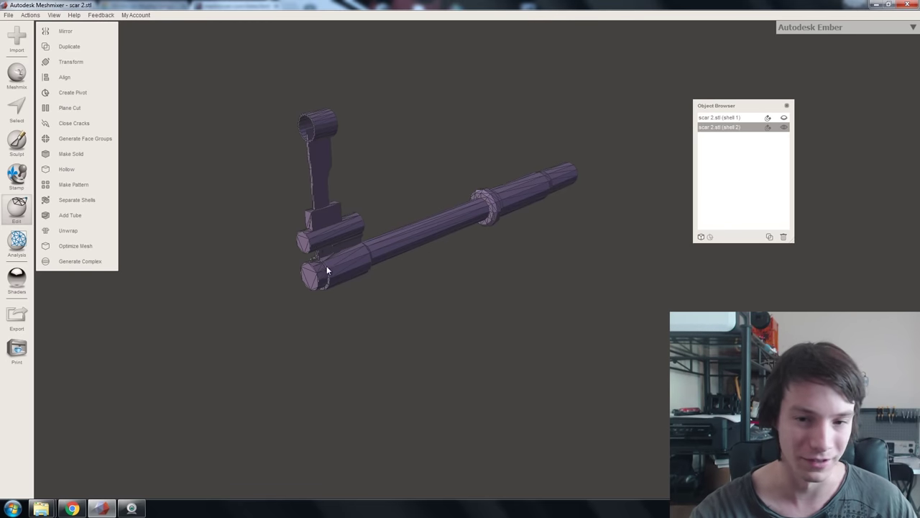
scroll(284, 236, "up", 4)
scroll(291, 233, "down", 2)
right_click_drag(291, 236, 321, 255)
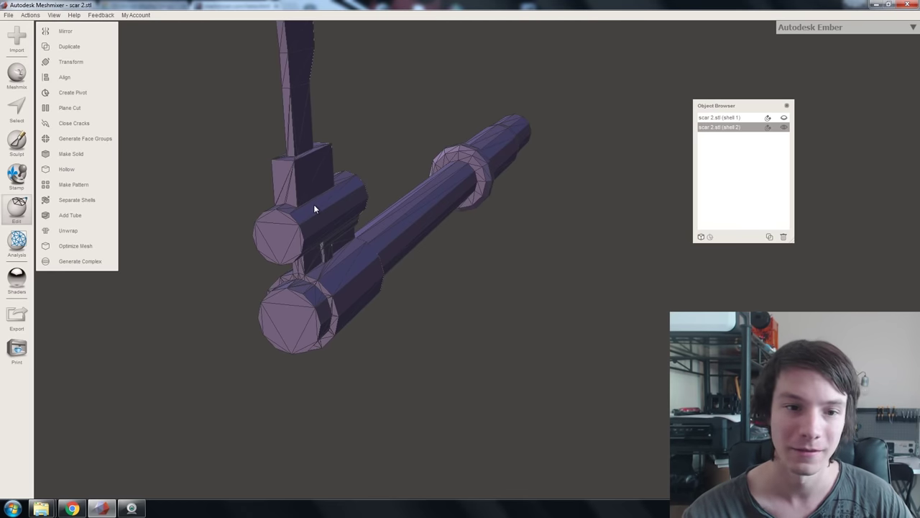
Generate face groups on the barrel shell in Edge Angle mode with an angle threshold of 40
left_click(79, 138)
right_click_drag(204, 189, 149, 199)
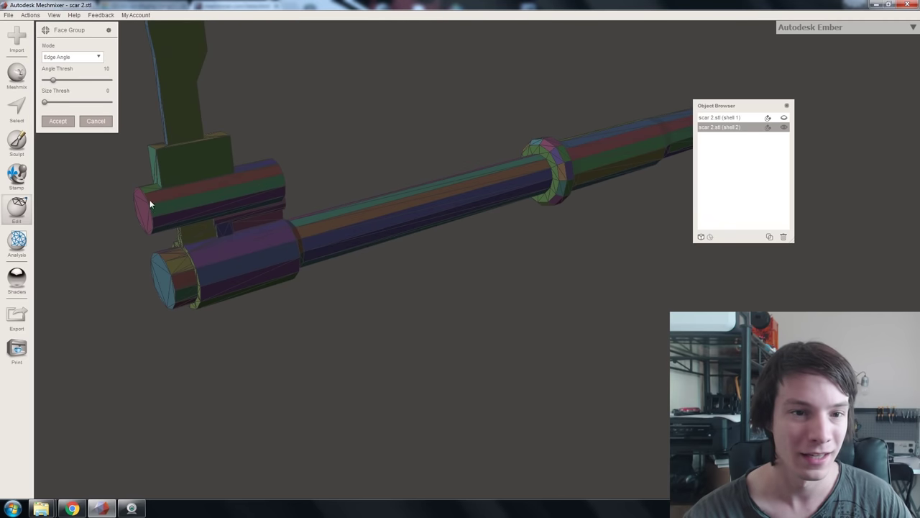
right_click_drag(108, 173, 227, 244)
scroll(227, 243, "down", 4)
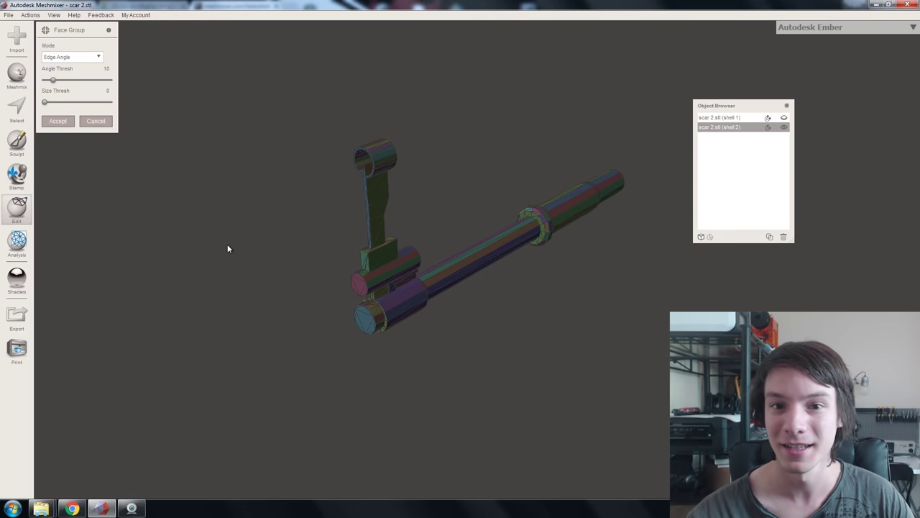
scroll(227, 243, "up", 2)
scroll(226, 247, "up", 2)
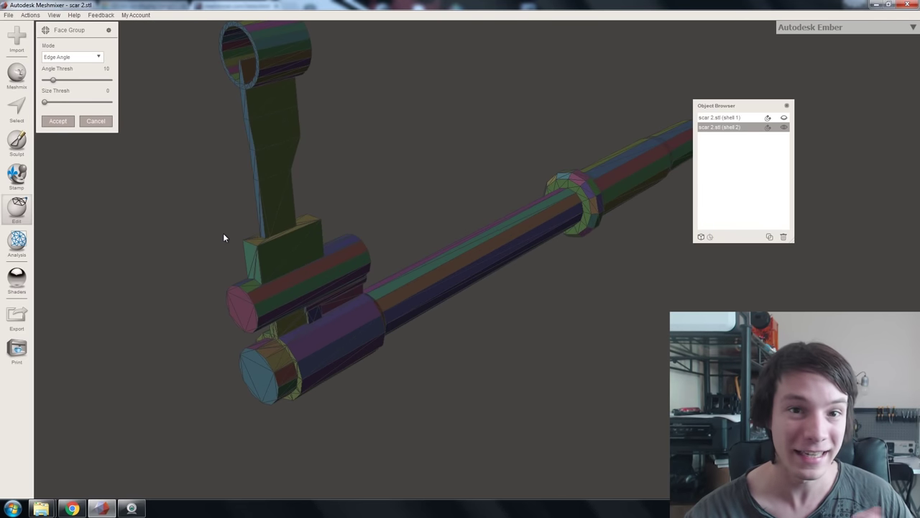
left_click_drag(53, 81, 79, 84)
right_click_drag(236, 187, 187, 195)
middle_click_drag(224, 200, 238, 193)
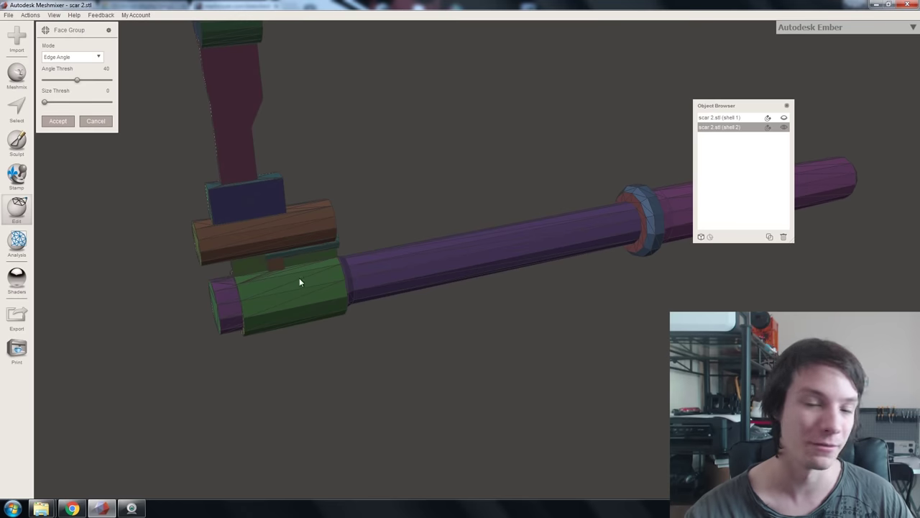
right_click_drag(213, 308, 287, 290)
left_click(58, 121)
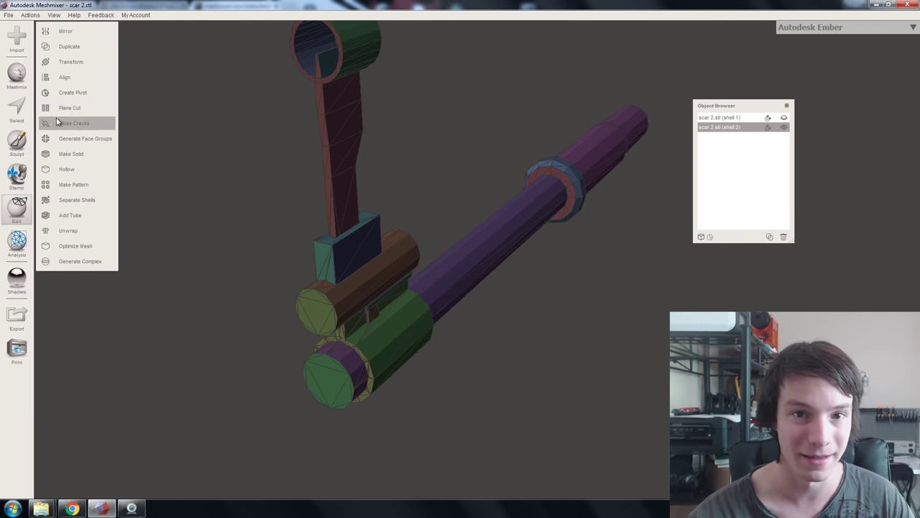
Select the rear end faces of the barrel and the upper cylinder using the Unwrap Brush at size 4
left_click(16, 108)
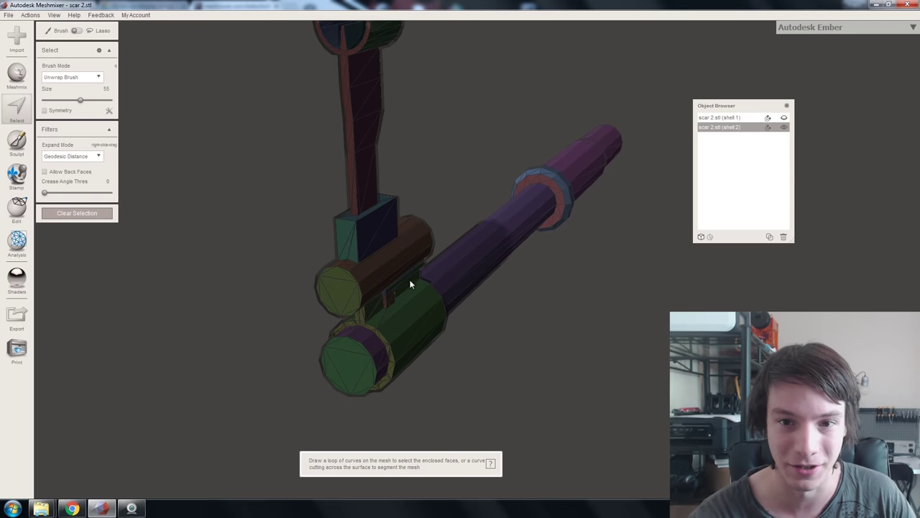
left_click_drag(78, 96, 46, 100)
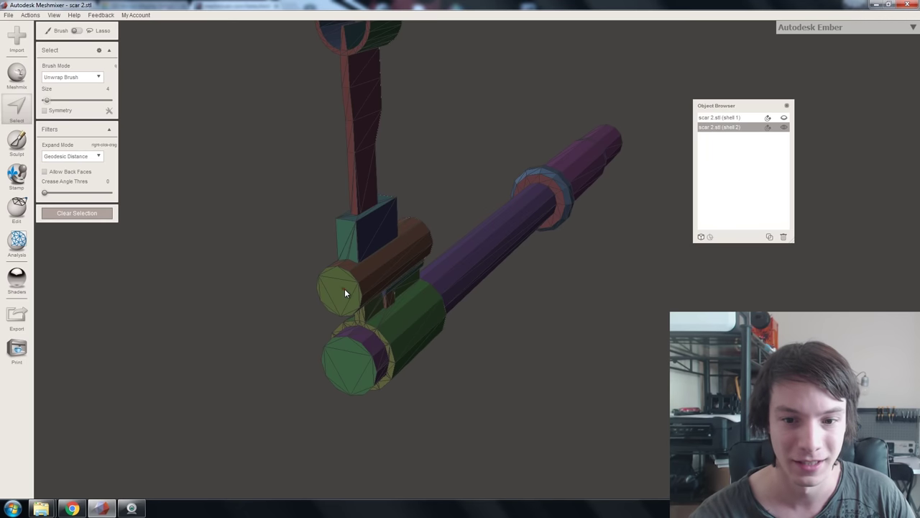
left_click(341, 286)
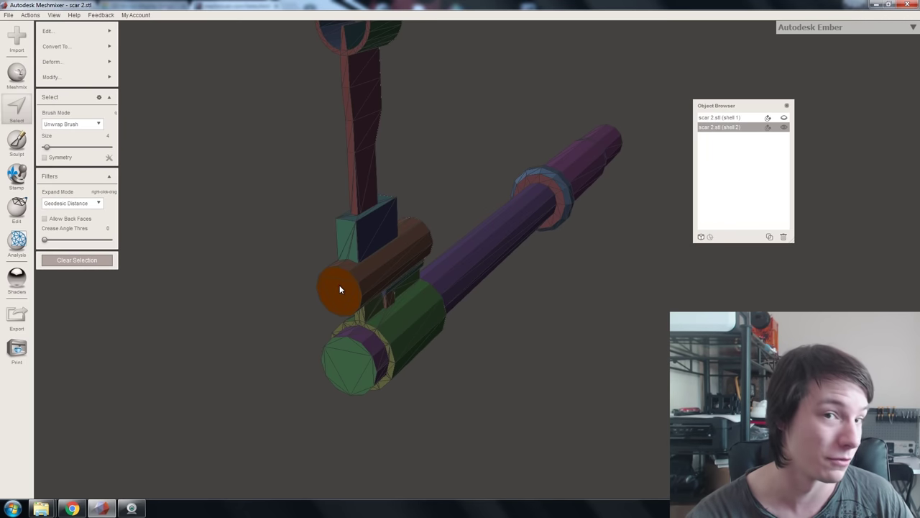
left_click(335, 366)
right_click_drag(335, 366, 280, 290)
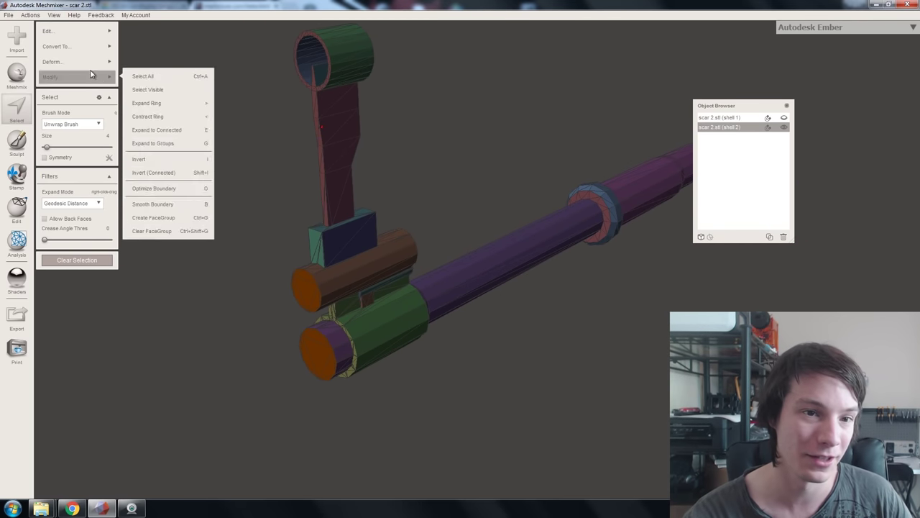
Transform the selected rear end faces backward along the barrel's axis to lengthen the barrel and the upper cylinder
mouse_move(64, 66)
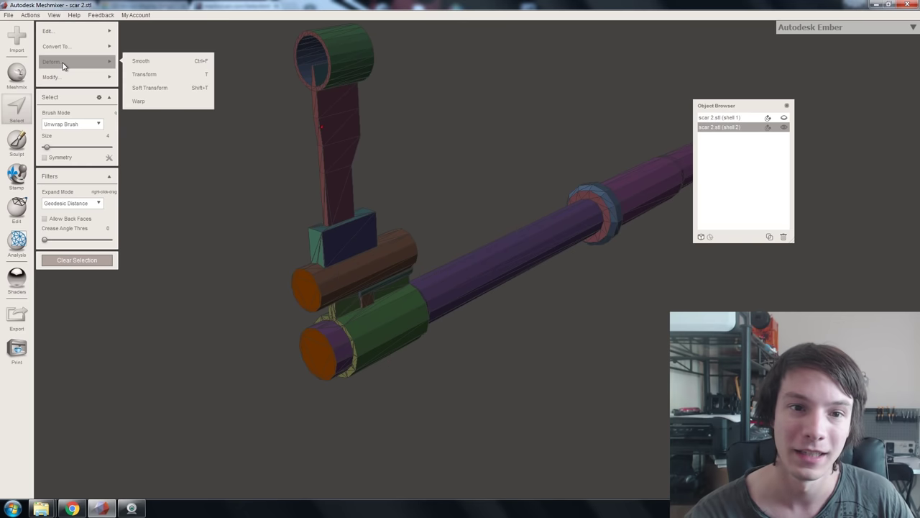
left_click(147, 74)
right_click_drag(345, 237, 299, 257)
middle_click_drag(299, 258, 330, 295)
scroll(254, 353, "up", 3)
middle_click_drag(255, 353, 312, 324)
scroll(306, 327, "down", 6)
scroll(305, 327, "up", 5)
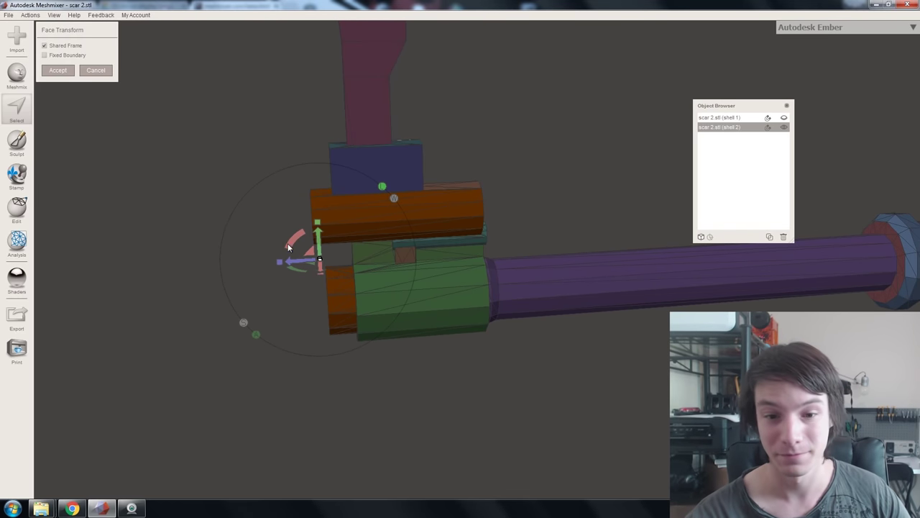
left_click_drag(291, 260, 127, 283)
scroll(214, 273, "down", 5)
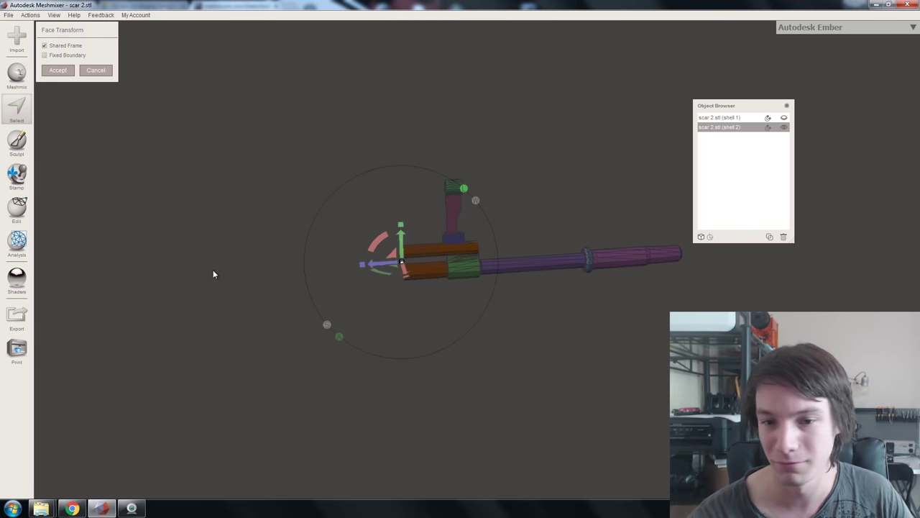
scroll(422, 282, "up", 5)
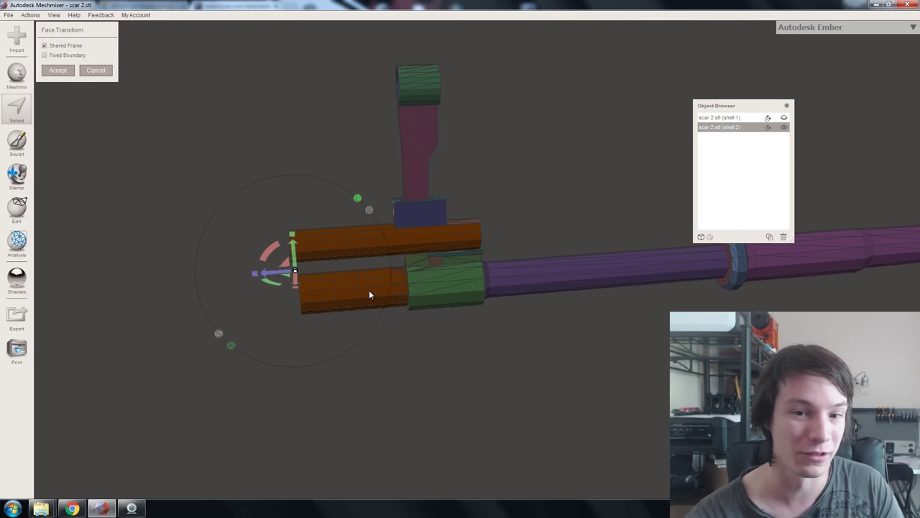
middle_click_drag(369, 294, 373, 313)
right_click_drag(373, 313, 381, 291)
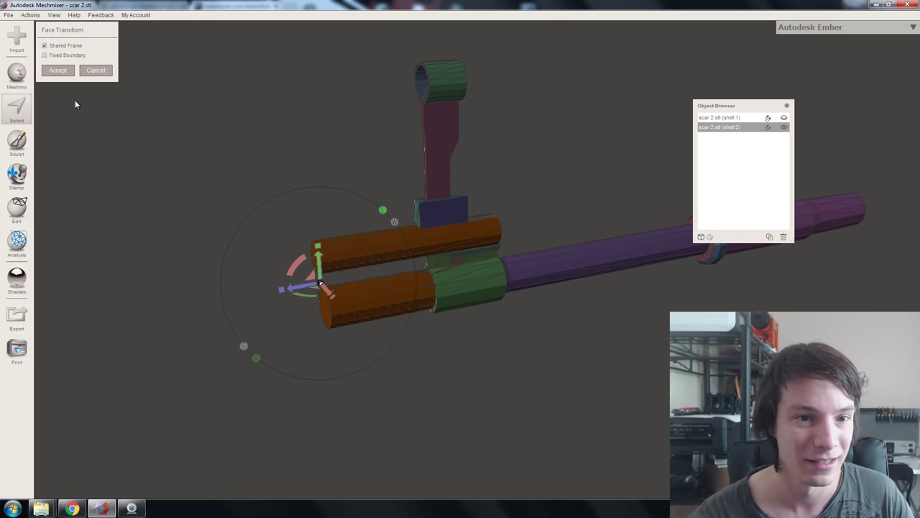
left_click(57, 69)
Unhide the main rifle body, shell 1, and check how the lengthened cylinders meet the handguard's front end
scroll(338, 258, "down", 3)
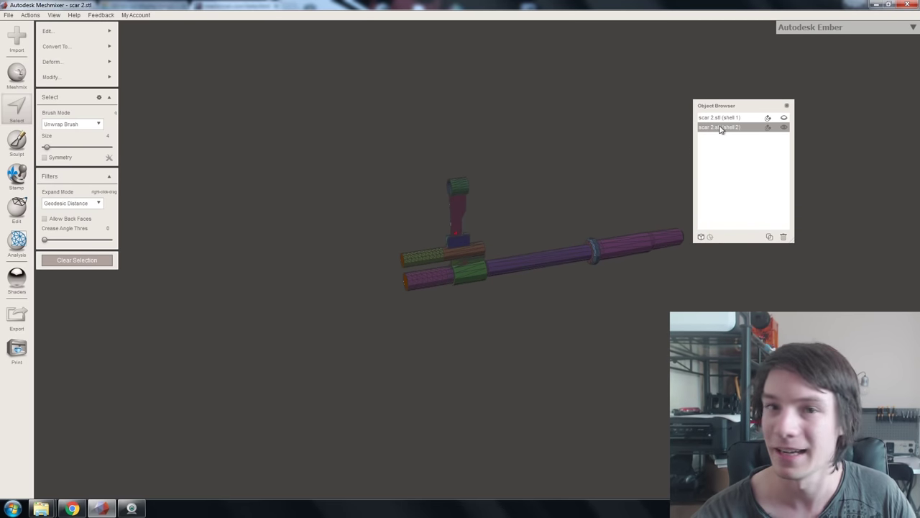
left_click(783, 117)
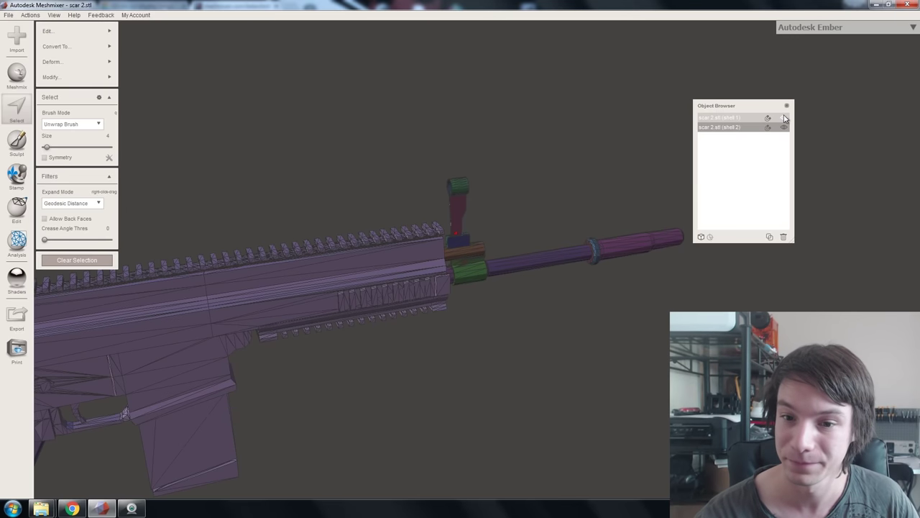
right_click_drag(499, 238, 394, 276)
scroll(422, 259, "up", 5)
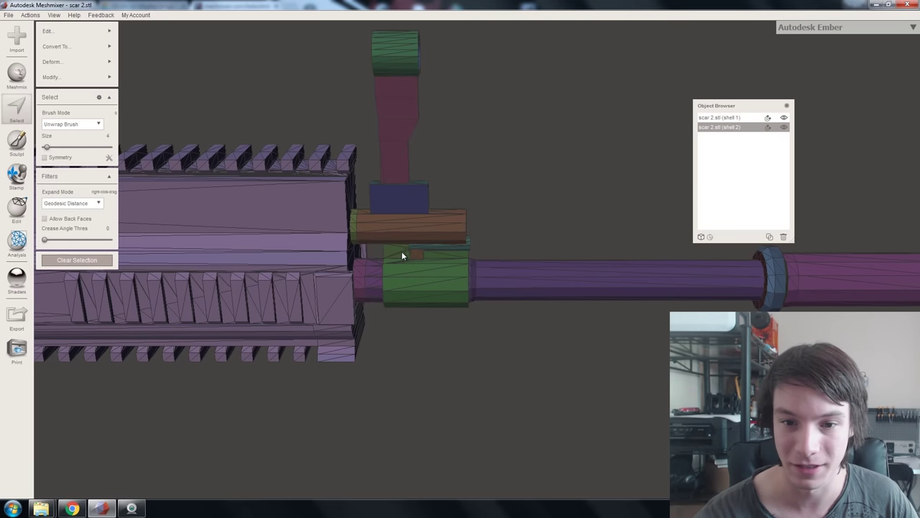
scroll(339, 228, "down", 4)
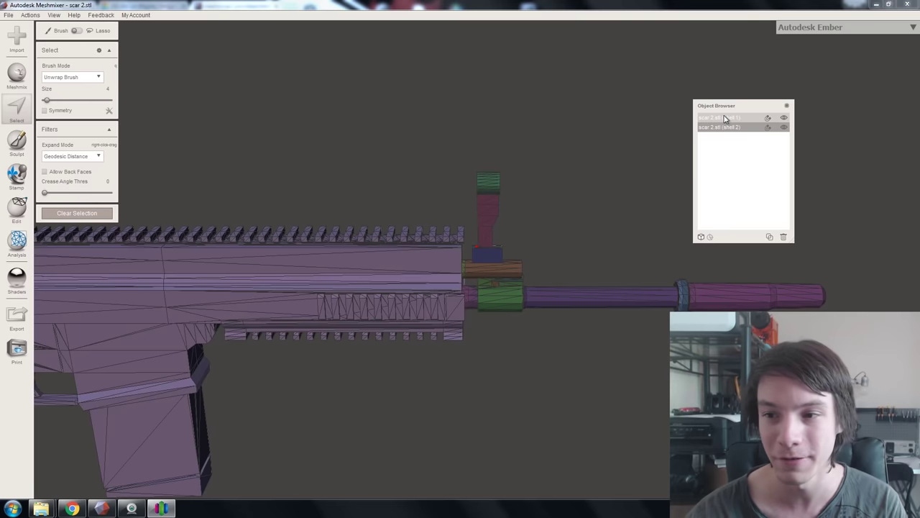
Combine the main body and barrel shells into one object and split it again with Separate Shells
left_click(724, 119, "shift")
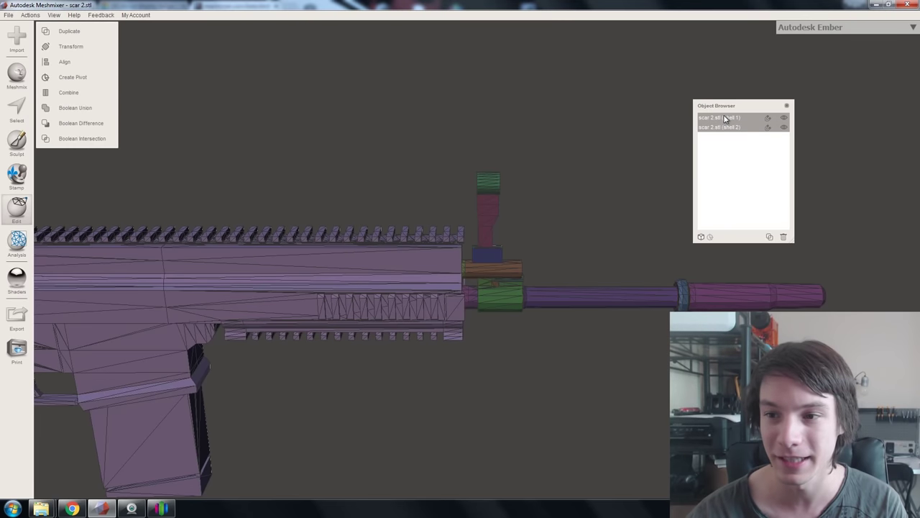
left_click(69, 92)
right_click_drag(344, 204, 320, 202)
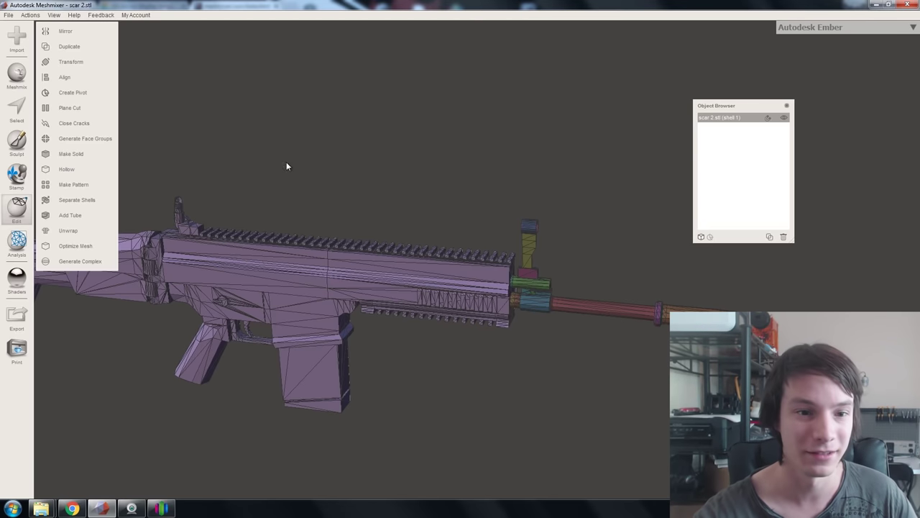
left_click(64, 200)
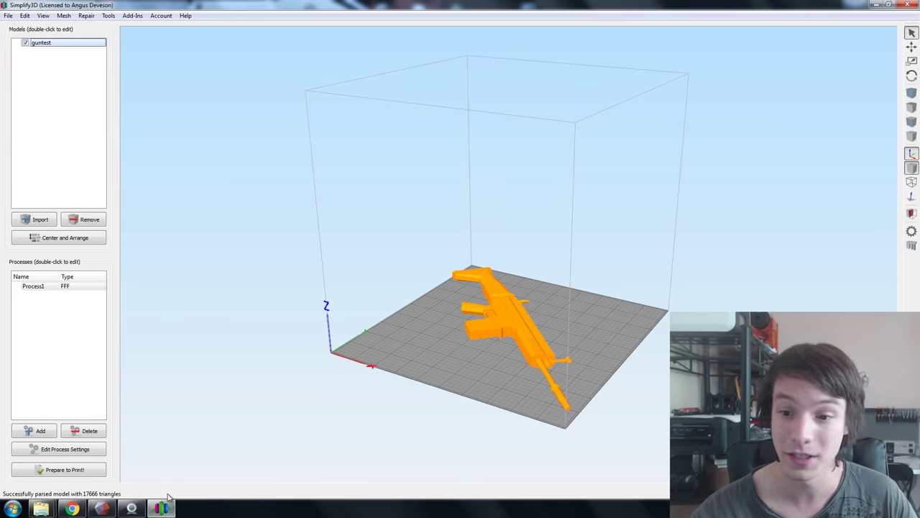
Inspect the joint between handguard, barrel and front sight on the guntest model in Simplify3D
left_click_drag(413, 403, 338, 404)
scroll(340, 404, "up", 5)
scroll(337, 405, "down", 5)
scroll(537, 385, "up", 1)
scroll(537, 385, "up", 4)
right_click_drag(537, 386, 488, 306)
left_click_drag(489, 306, 548, 245)
scroll(548, 245, "up", 4)
scroll(524, 133, "up", 1)
right_click_drag(524, 133, 424, 309)
scroll(402, 316, "up", 3)
Slice the guntest model and examine the inner toolpaths where the barrel and upper cylinder meet the handguard
left_click(82, 471)
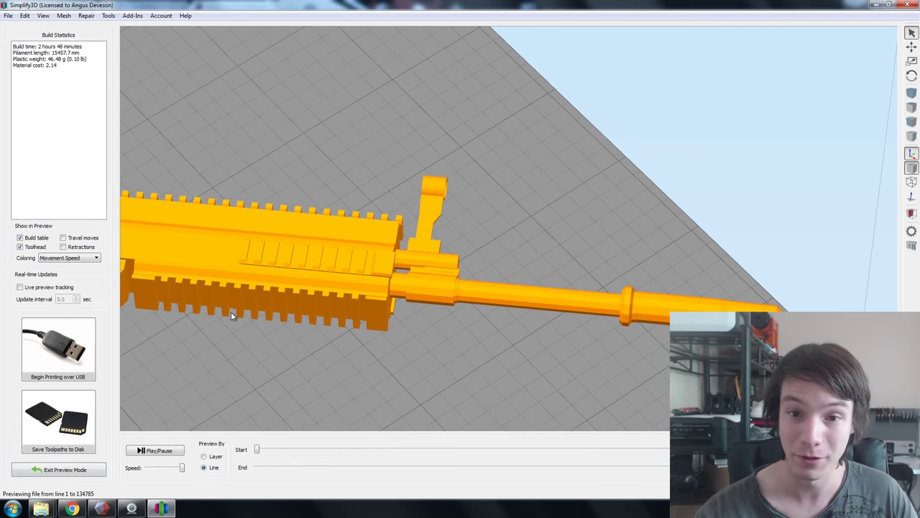
left_click_drag(268, 264, 363, 282)
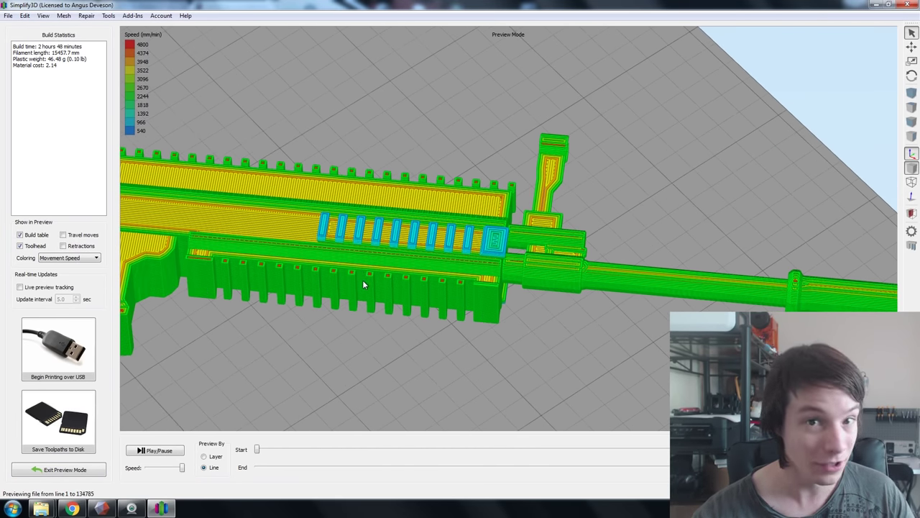
left_click_drag(834, 466, 616, 467)
scroll(460, 264, "up", 2)
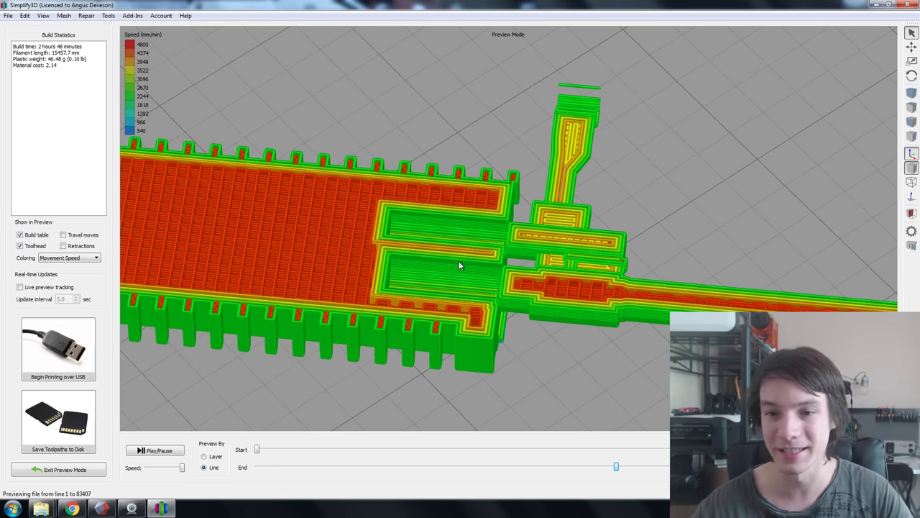
right_click_drag(408, 300, 393, 273)
right_click_drag(399, 148, 391, 189)
scroll(400, 199, "down", 4)
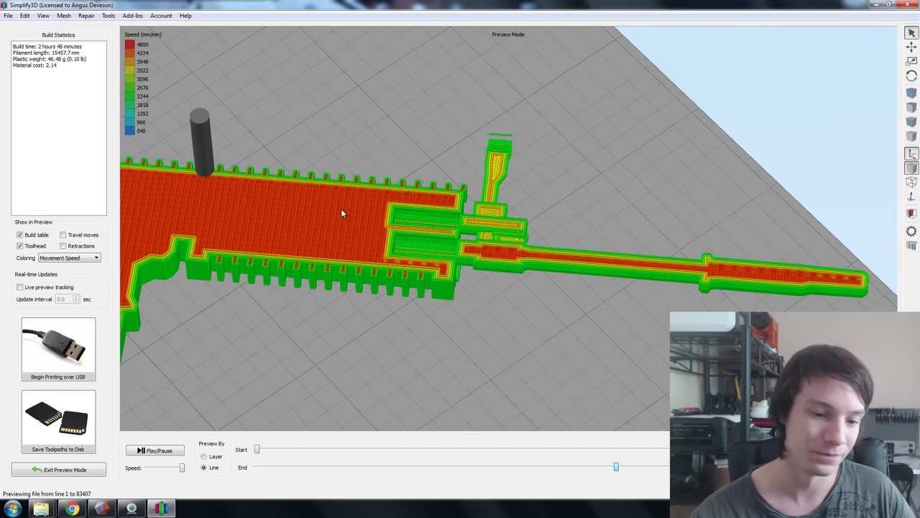
Switch back to Meshmixer and combine shells 1_1 and 1_2 into a single object
left_click(102, 509)
right_click_drag(271, 397, 361, 349)
left_click(717, 119, "shift")
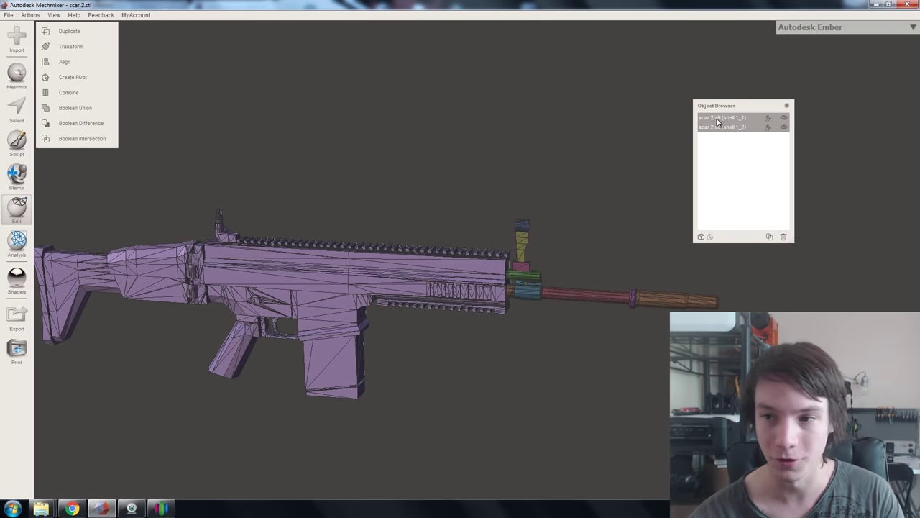
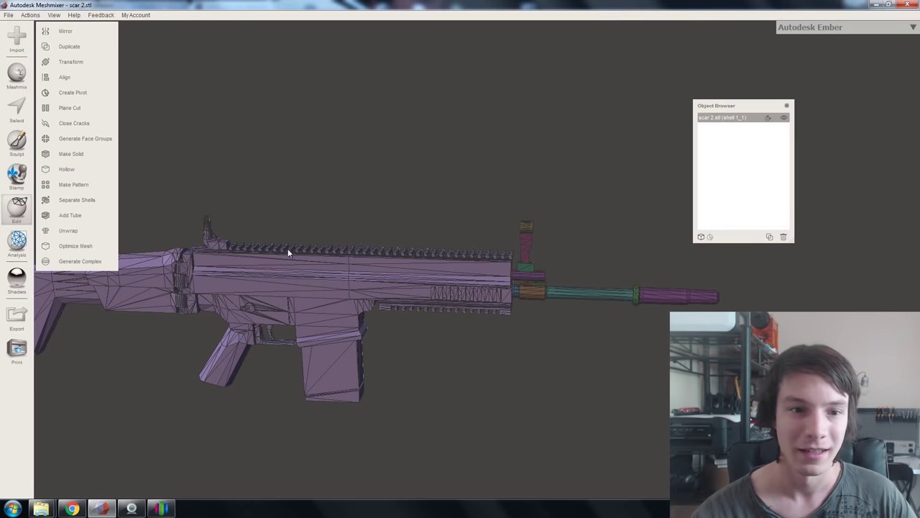
right_click_drag(290, 253, 281, 293)
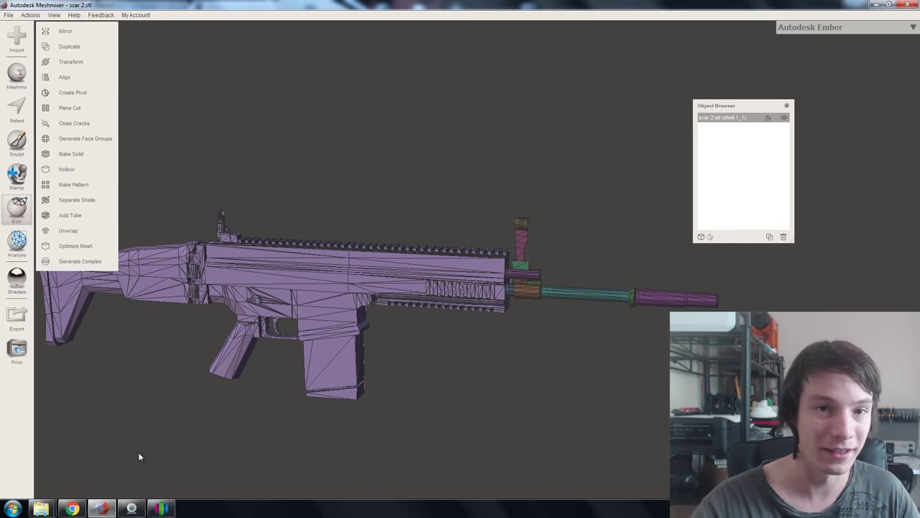
Open cloud.netfabb.com in a new browser tab and download the repaired guntest.stl from the Model Repair Service
left_click(72, 508)
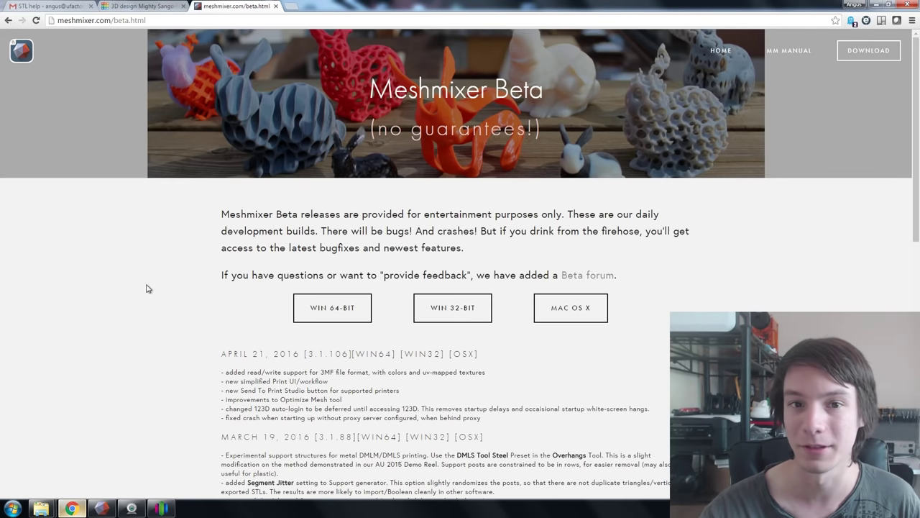
left_click(291, 6)
type("cloud.netfabb.com")
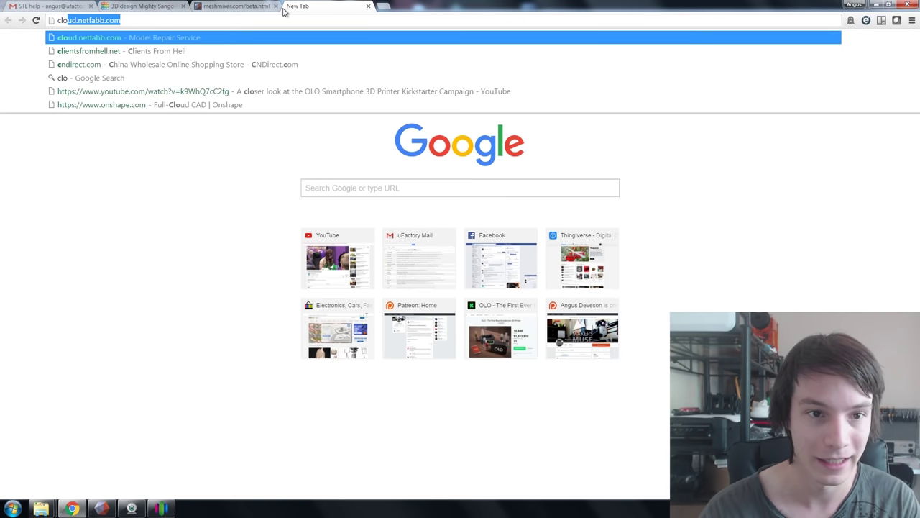
key("Return")
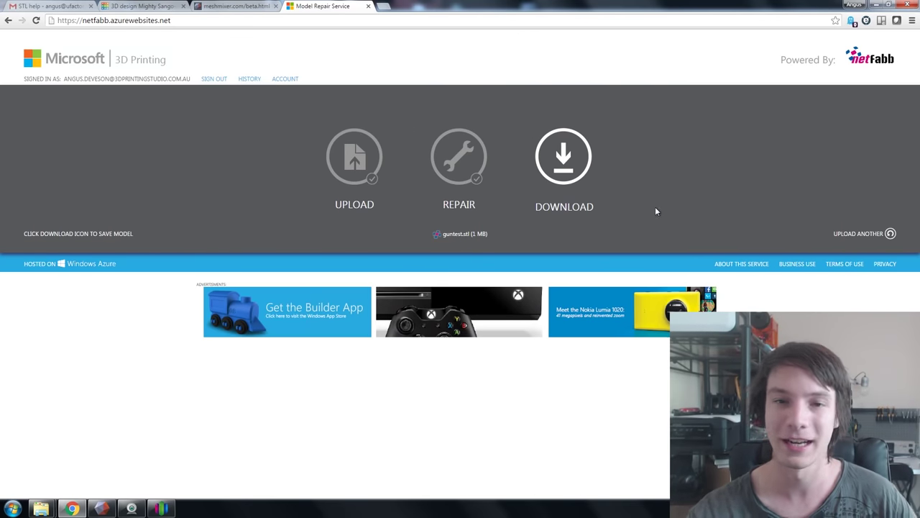
left_click(559, 151)
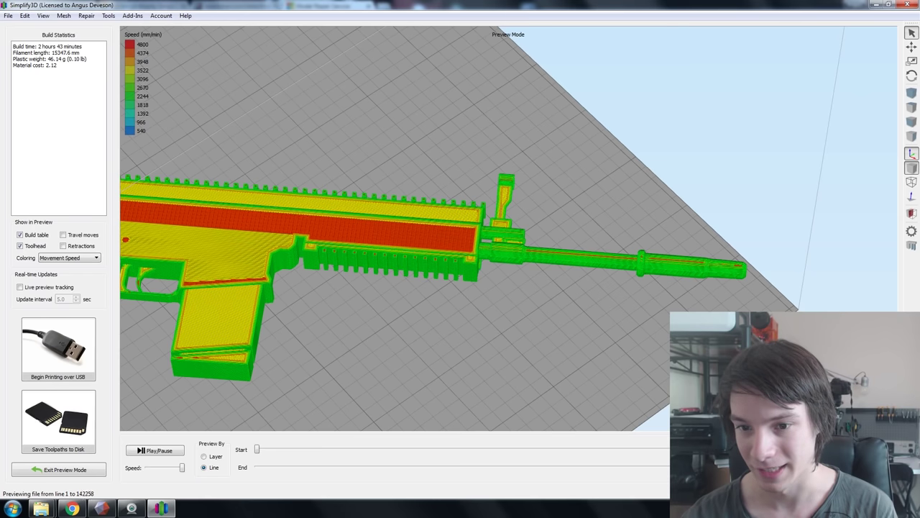
Scrub the repaired model's toolpath preview back to an inner layer and examine the joint between handguard and barrel
left_click_drag(891, 465, 484, 466)
scroll(421, 248, "up", 6)
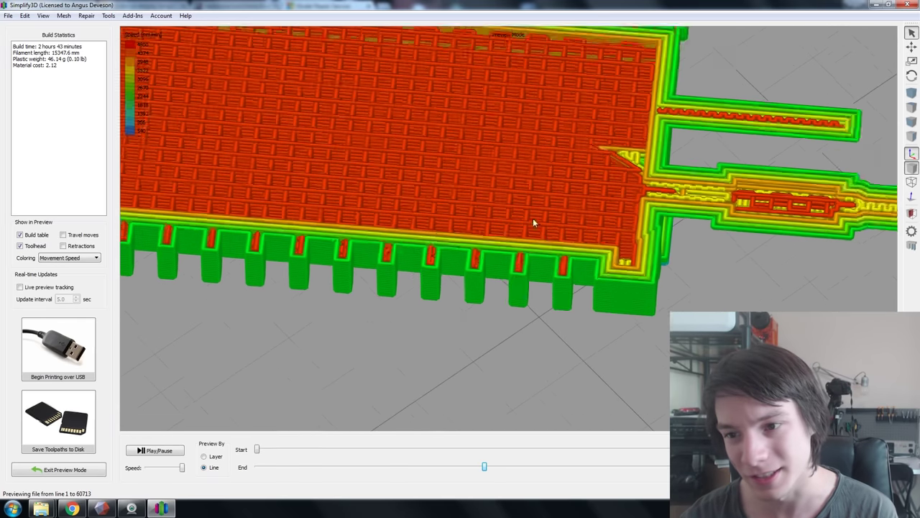
mouse_move(555, 147)
middle_mouse_down()
mouse_move(550, 138)
mouse_move(541, 157)
middle_mouse_up()
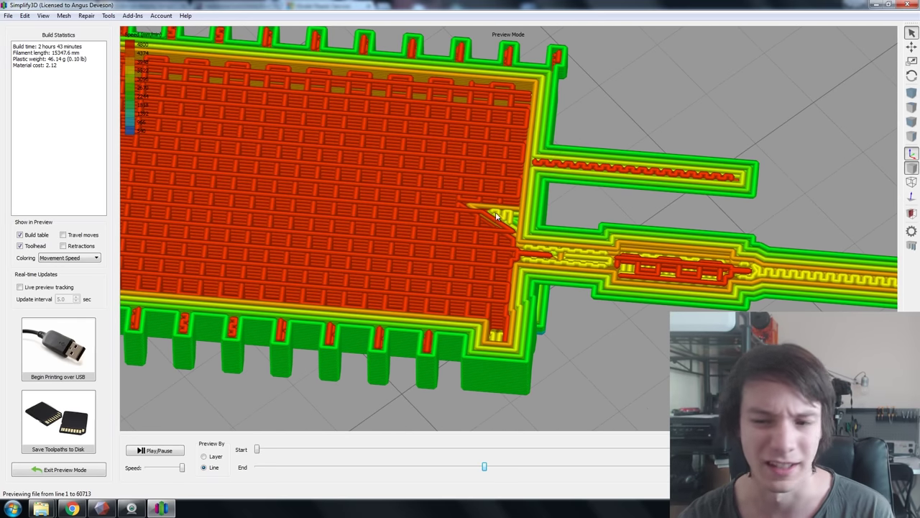
left_click_drag(496, 215, 488, 174)
scroll(453, 198, "down", 3)
middle_click_drag(450, 198, 395, 247)
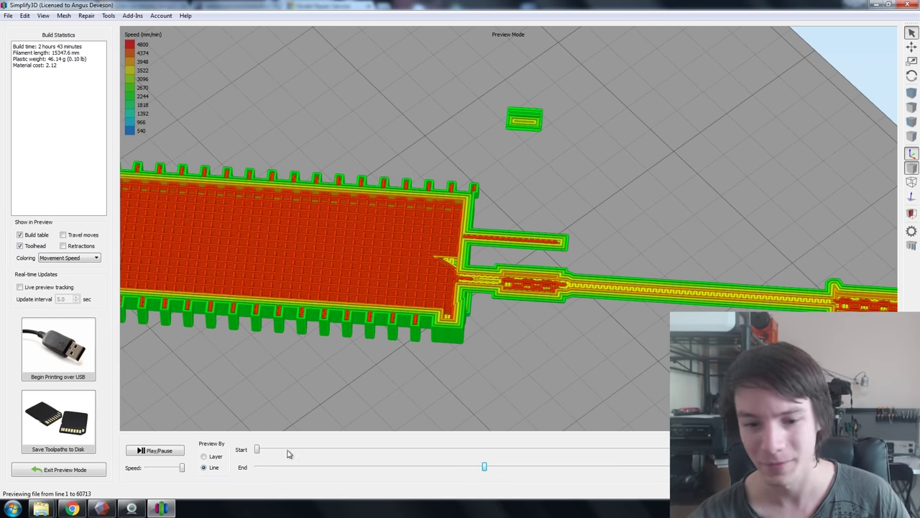
Extend the toolpath preview to the end of the print and inspect the complete rifle
left_click_drag(483, 466, 907, 467)
left_click_drag(390, 393, 381, 177)
scroll(391, 173, "up", 5)
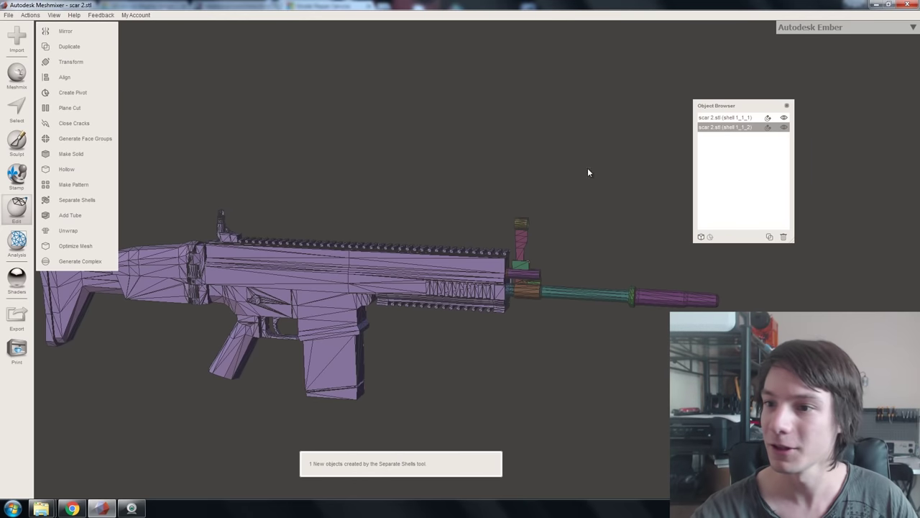
Try a Boolean Union of the main body and barrel shells and inspect the mesh where they meet
left_click_drag(722, 106, 690, 111)
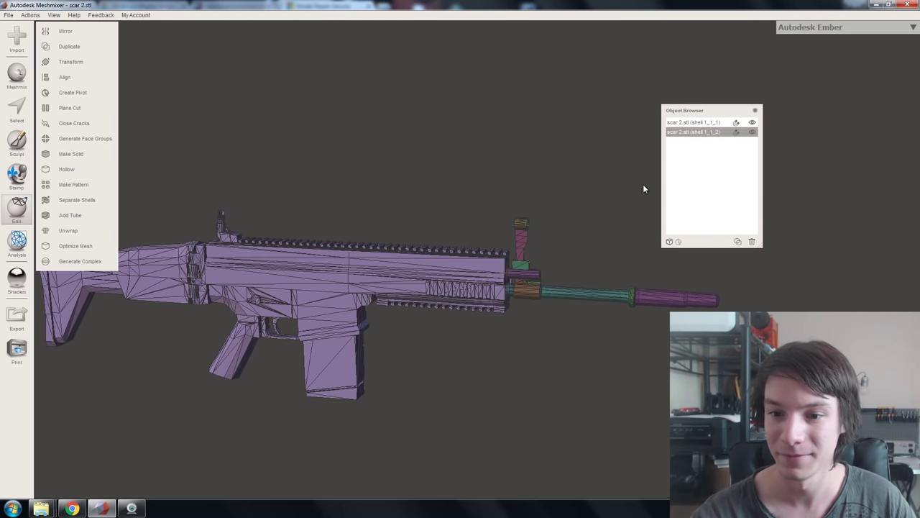
right_click_drag(642, 184, 390, 273)
left_click(389, 272)
scroll(542, 265, "up", 3)
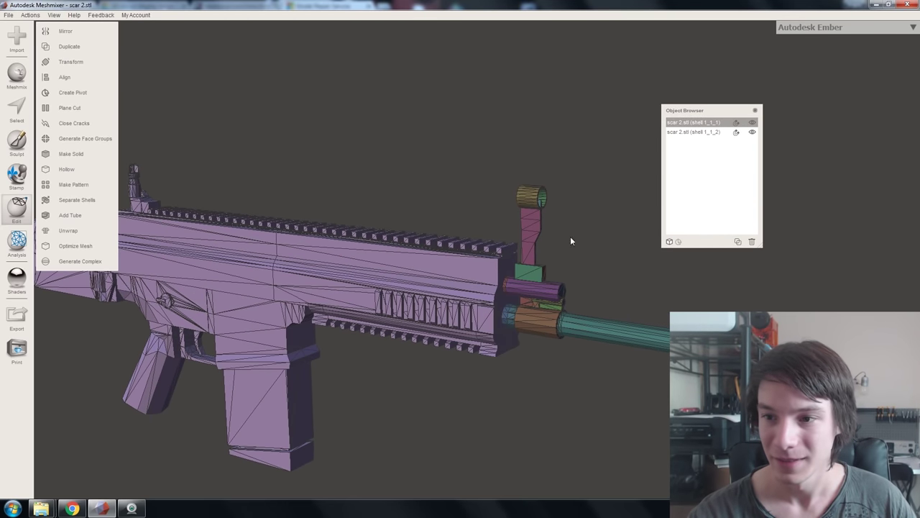
left_click(692, 134, "shift")
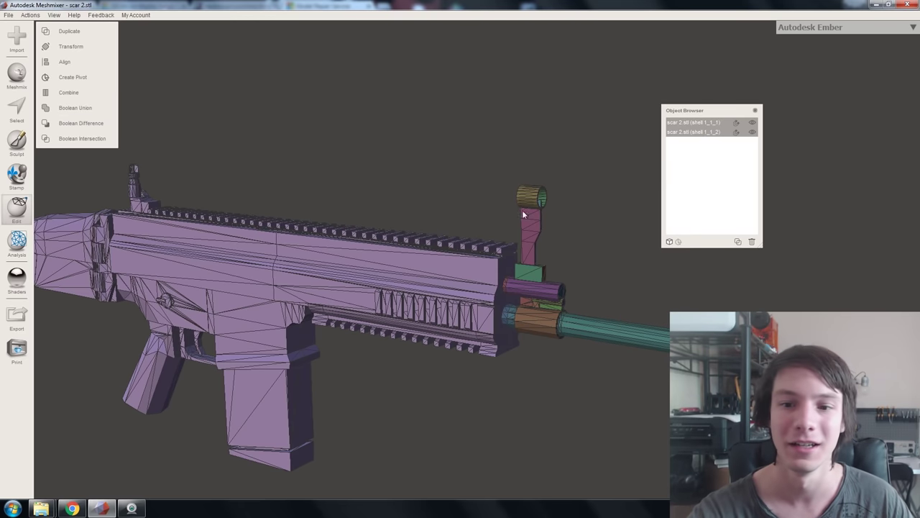
scroll(587, 299, "up", 3)
middle_click_drag(587, 299, 421, 247)
scroll(245, 255, "up", 3)
right_click_drag(245, 251, 276, 254)
scroll(276, 254, "up", 2)
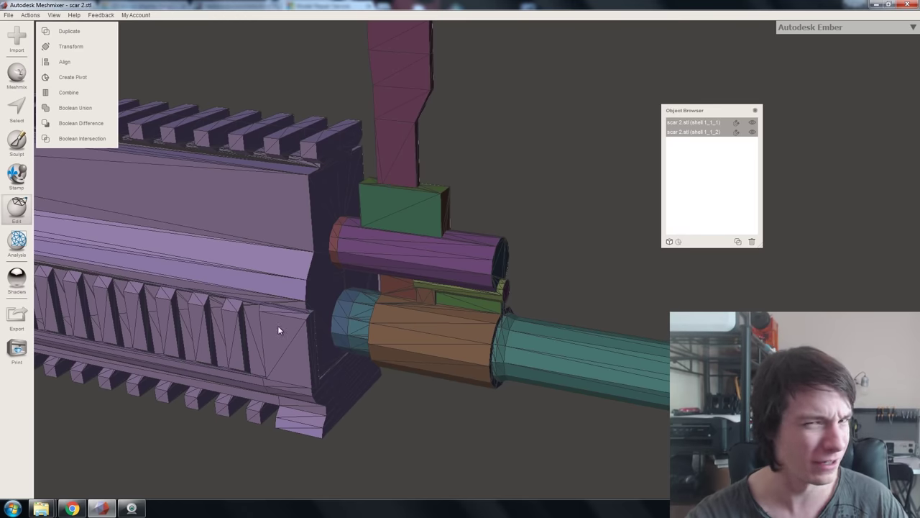
left_click(52, 108)
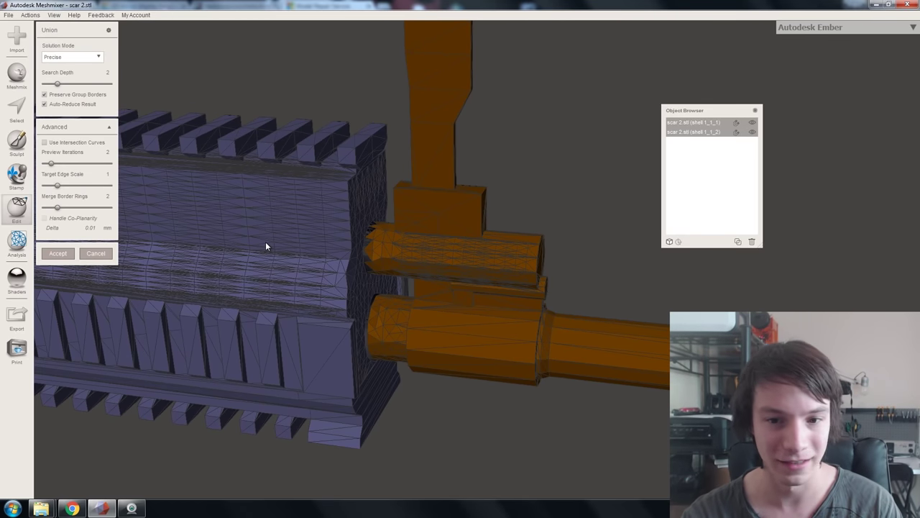
right_click_drag(266, 244, 373, 227)
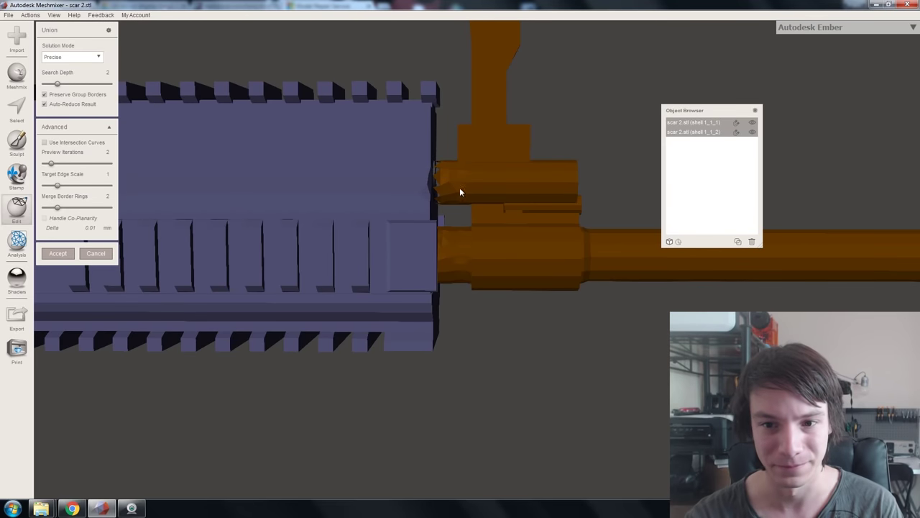
right_click_drag(429, 179, 314, 279)
key("Escape")
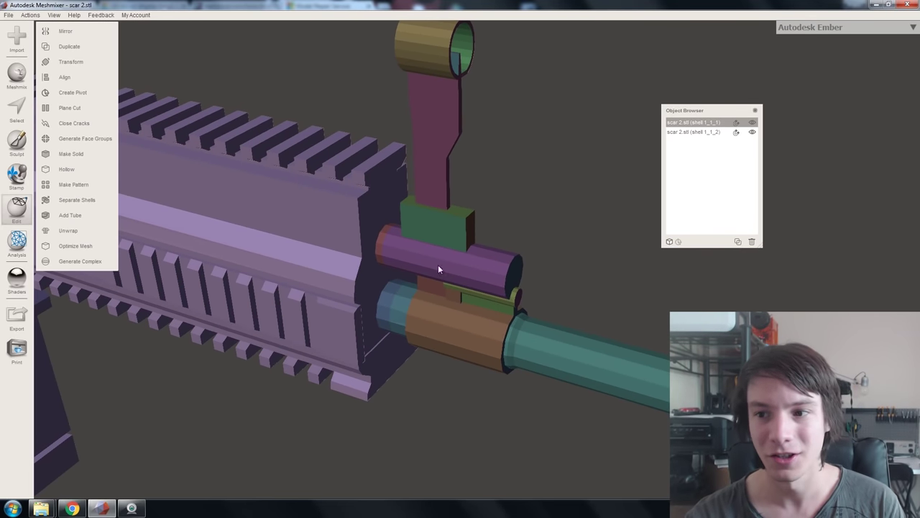
Toggle the main body shell's visibility off and on, and turn on the wireframe display
left_click(752, 123)
left_click(753, 123)
right_click_drag(341, 218, 464, 271)
key("w")
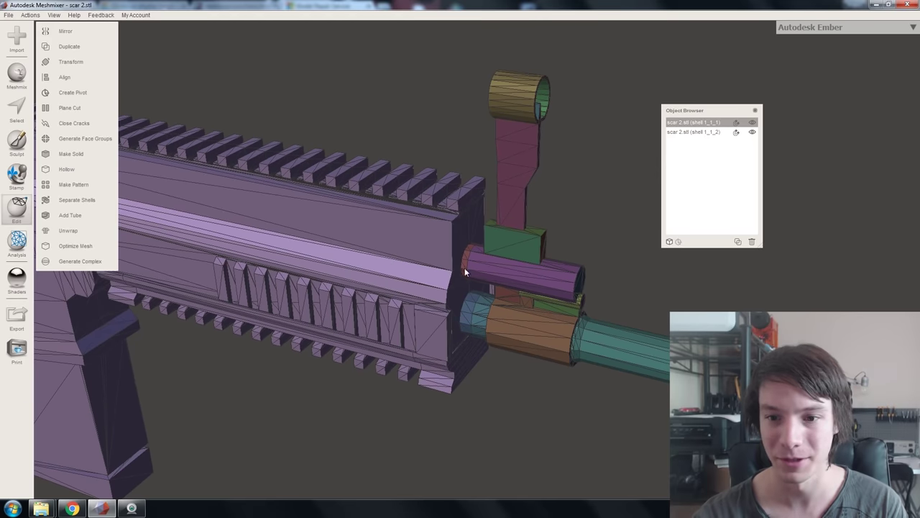
Make the barrel shell active and hide the main body shell to isolate the barrel assembly
right_click_drag(456, 231, 443, 223)
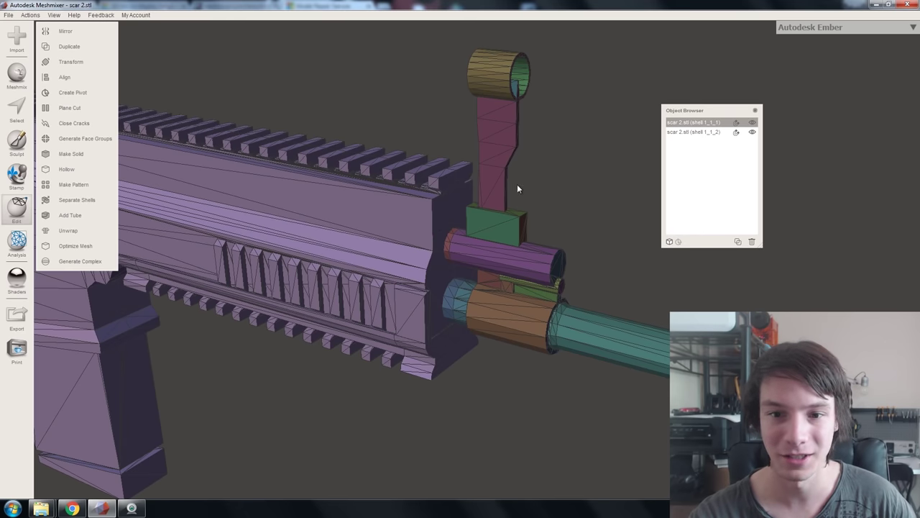
left_click(696, 133)
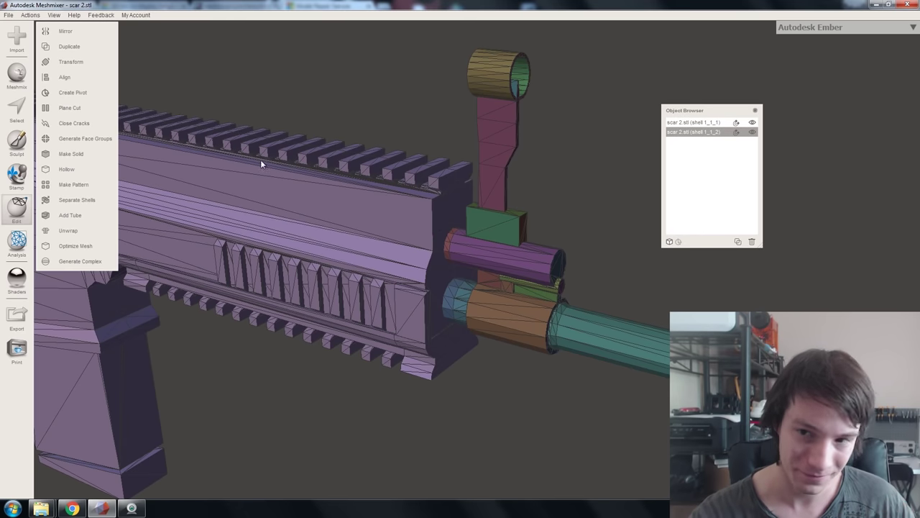
left_click(753, 122)
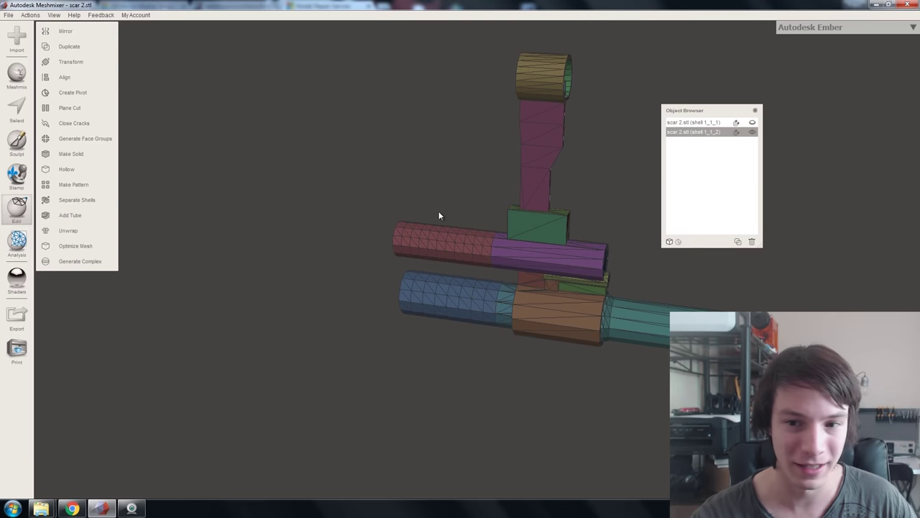
Select the face groups of the upper tube and of the lower barrel's rear stub, including both rear extensions
left_click(17, 108)
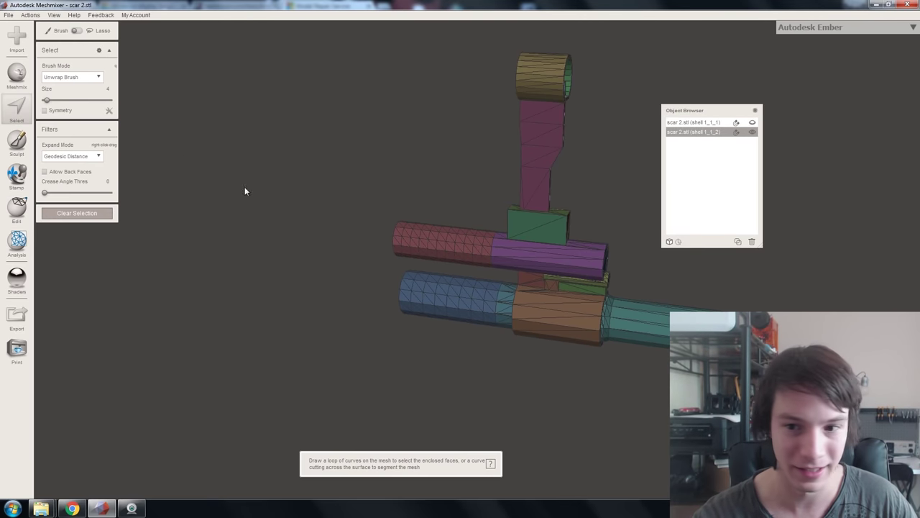
double_click(497, 249)
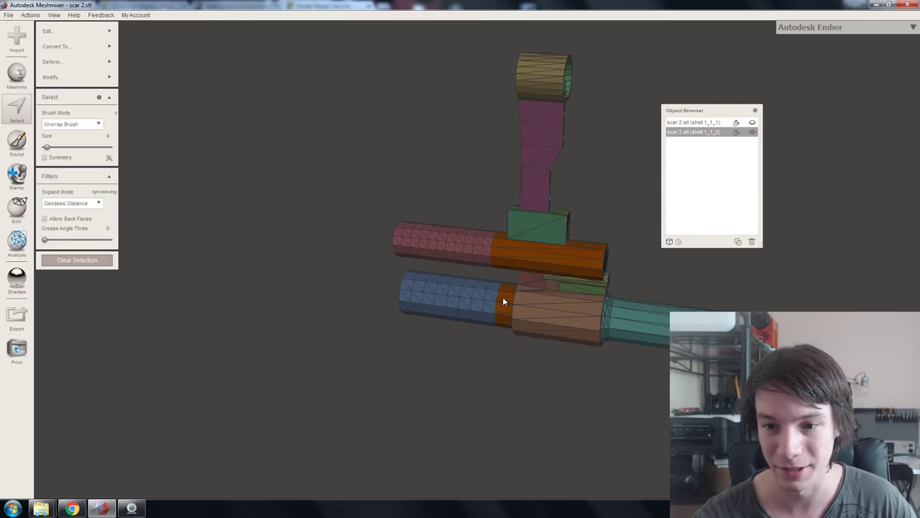
right_click_drag(503, 297, 520, 301)
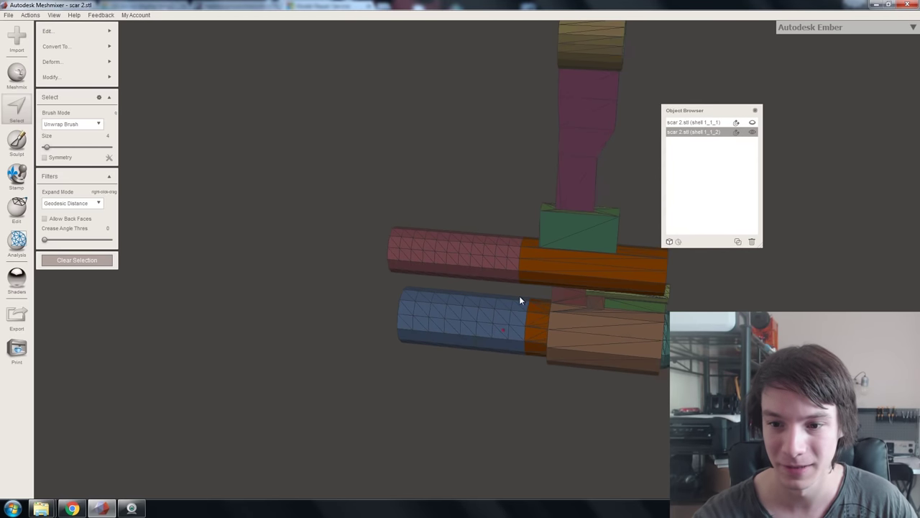
double_click(483, 318)
double_click(482, 267)
right_click_drag(499, 270, 438, 268)
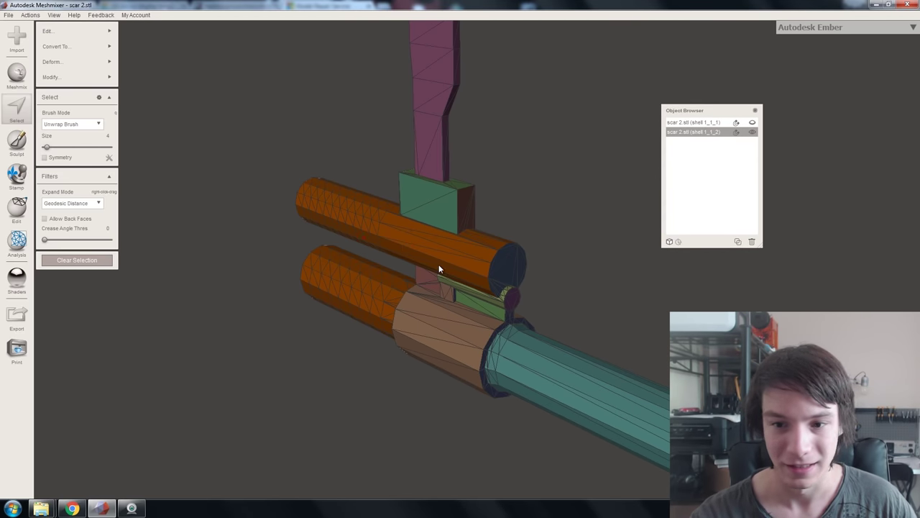
Remesh the selected tube faces using Linear Subdivision with a density of 50%
mouse_move(82, 23)
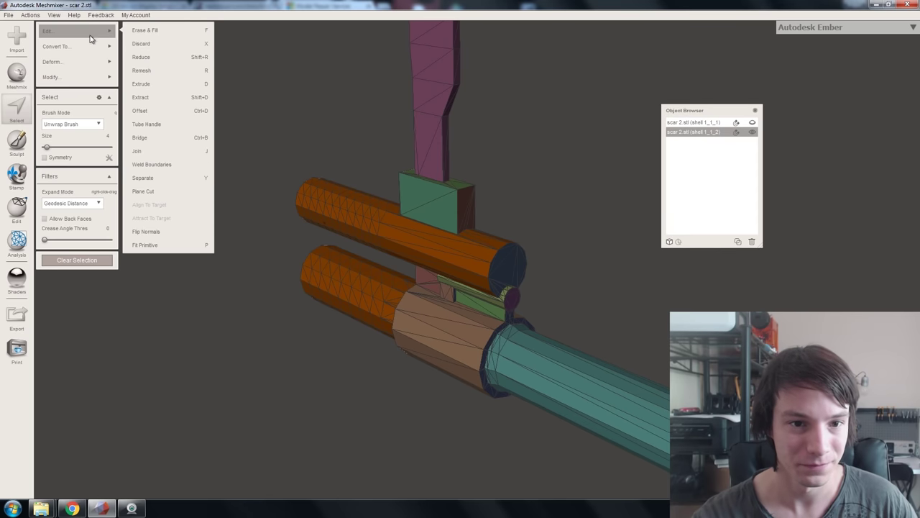
left_click(151, 72)
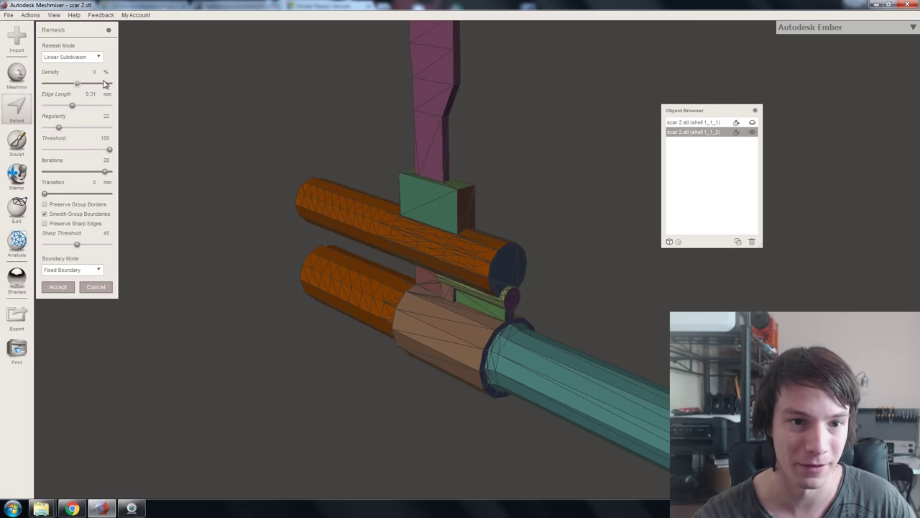
left_click_drag(78, 84, 113, 84)
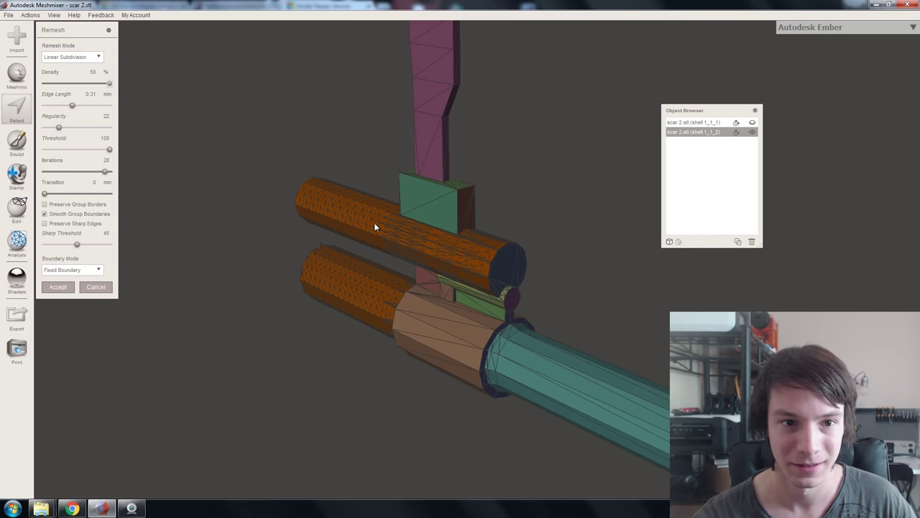
right_click_drag(374, 228, 466, 252)
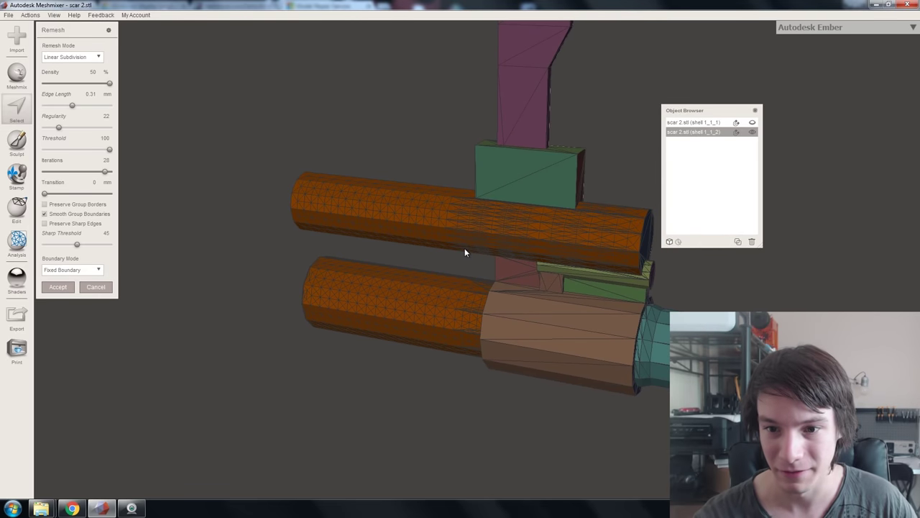
left_click(58, 286)
scroll(317, 259, "down", 3)
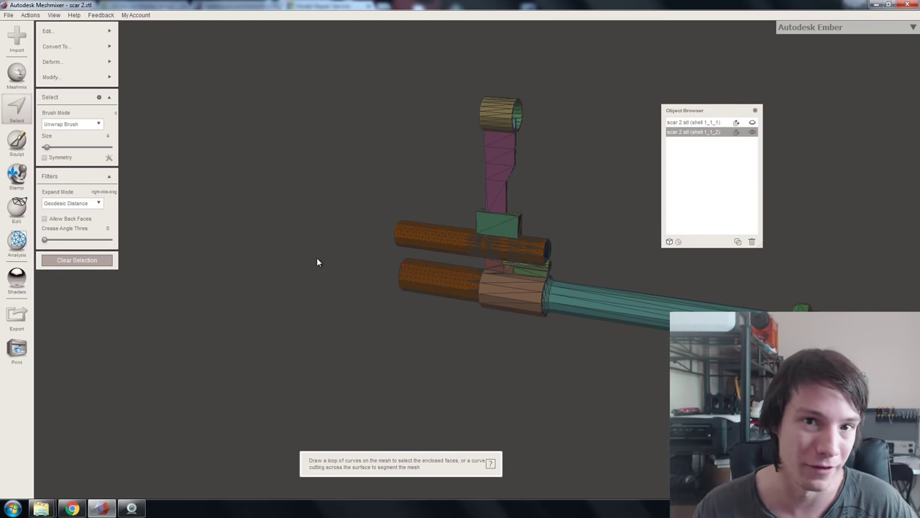
Make the main body shell active and visible, and hide the barrel shell to expose the handguard's front end
left_click(693, 122)
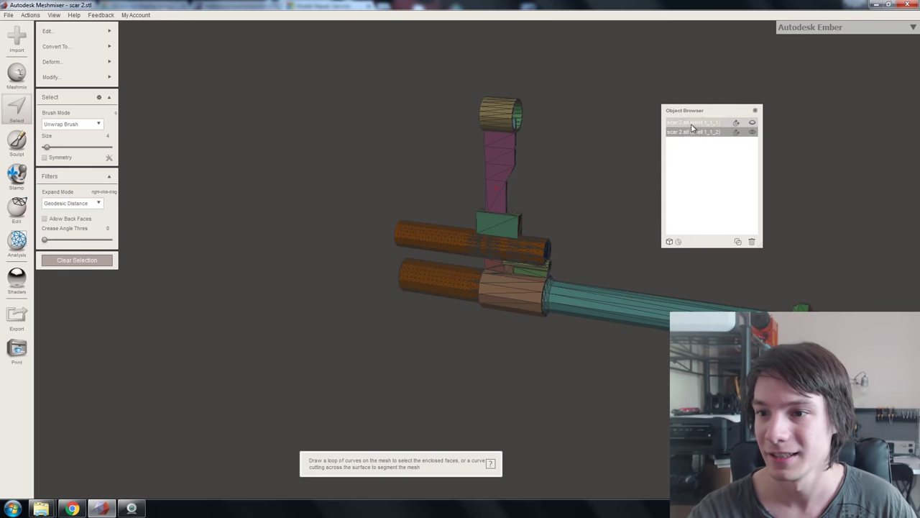
left_click(752, 131)
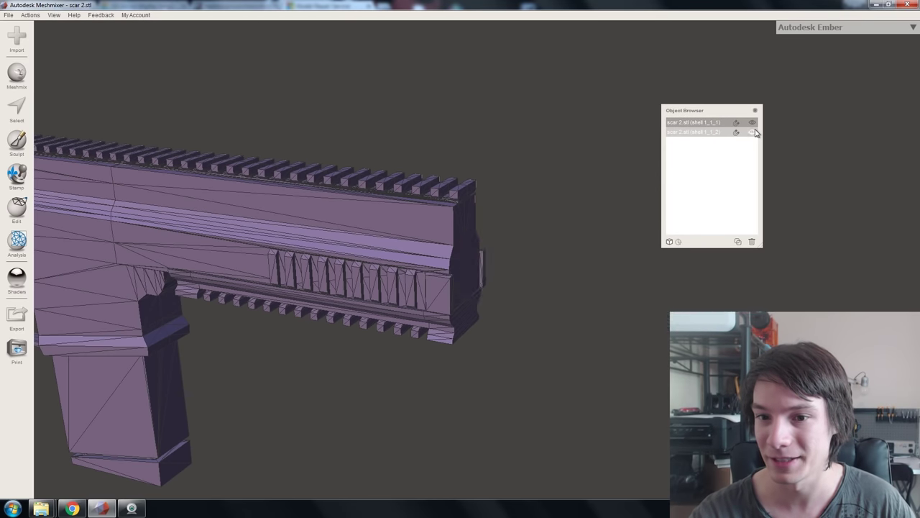
right_click_drag(576, 216, 396, 221)
scroll(396, 221, "up", 2)
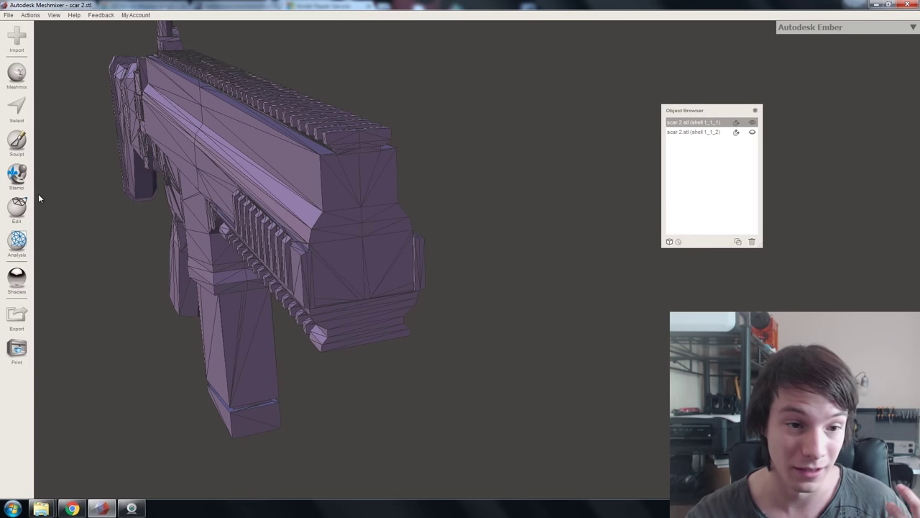
Generate face groups on the main body shell by Edge Angle with a raised angle threshold
left_click(17, 208)
left_click(64, 137)
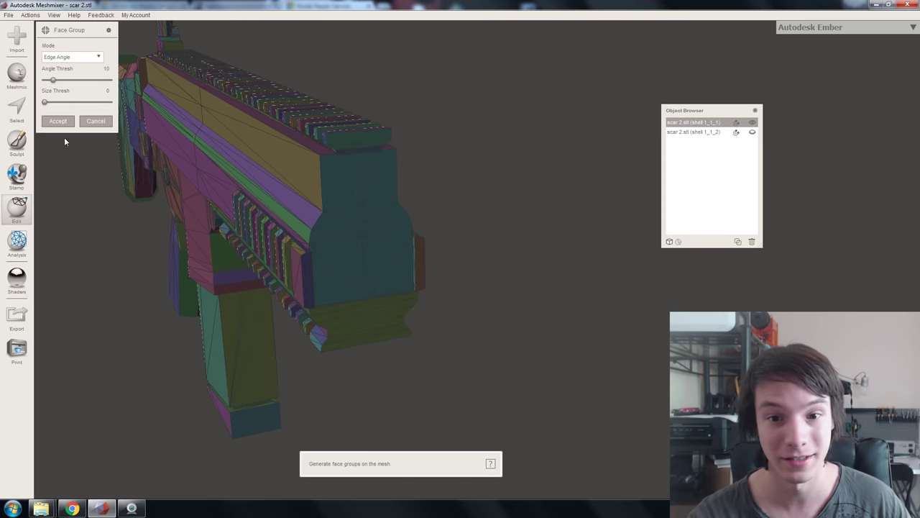
right_click_drag(240, 222, 266, 198)
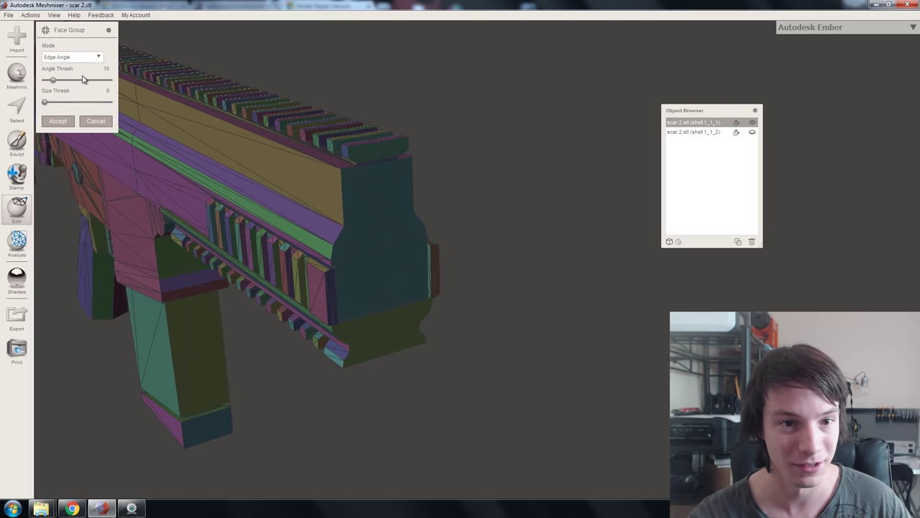
left_click_drag(83, 79, 89, 80)
left_click(61, 122)
right_click_drag(249, 181, 260, 179)
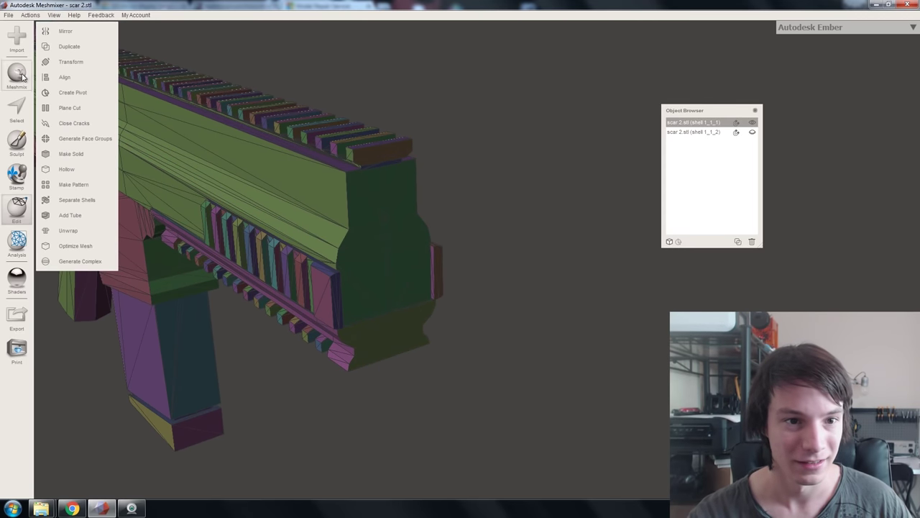
Select the two front end face groups of the handguard and remesh them using Linear Subdivision at a higher density
left_click(16, 108)
double_click(370, 214)
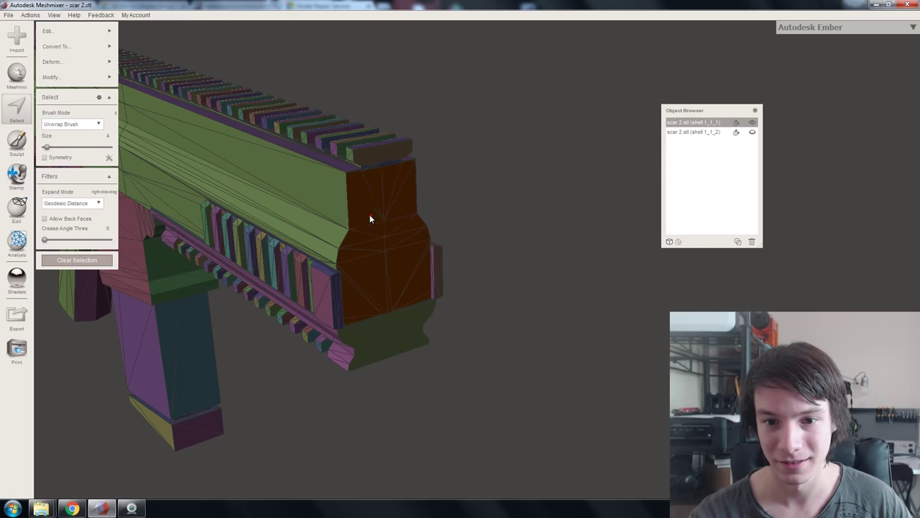
double_click(385, 330)
left_click(72, 31)
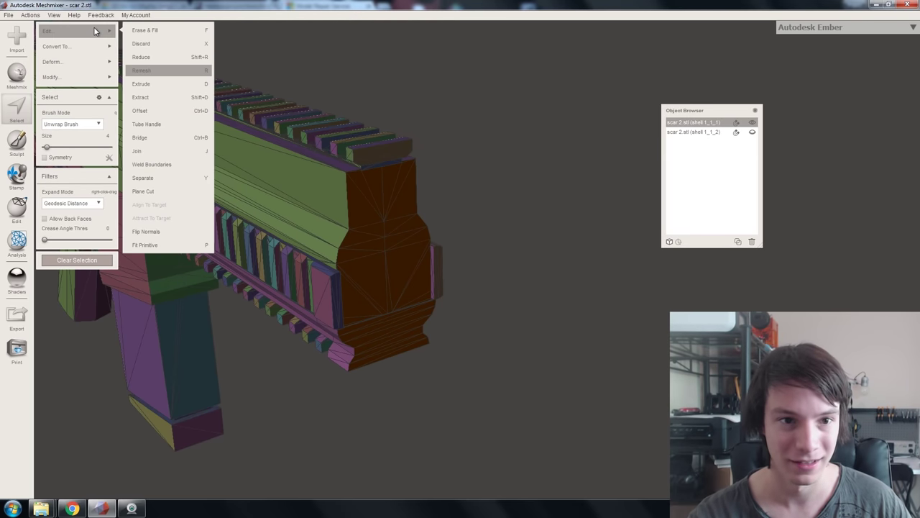
left_click(152, 71)
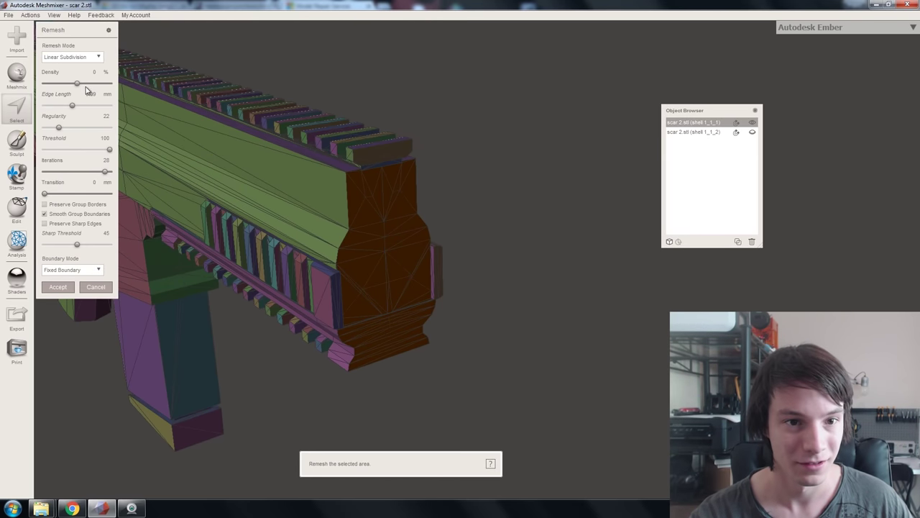
left_click_drag(78, 83, 97, 84)
right_click_drag(169, 78, 316, 155)
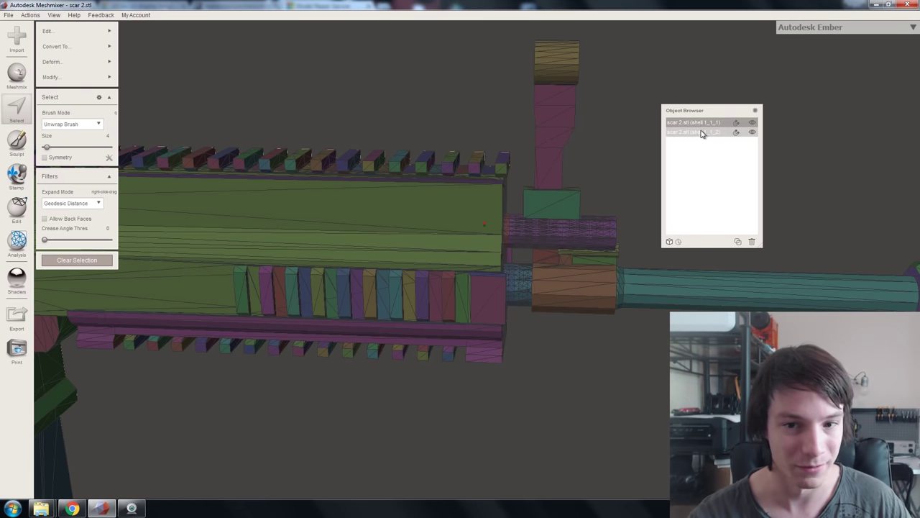
Merge the main body and barrel shells with a Boolean Union in Precise mode, checking the mesh around the joints
left_click(702, 132, "shift")
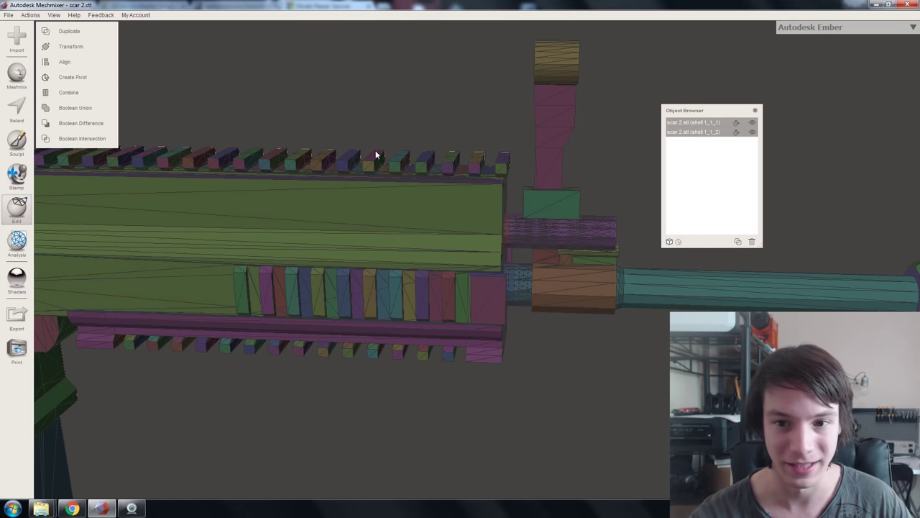
left_click(75, 107)
scroll(543, 207, "up", 5)
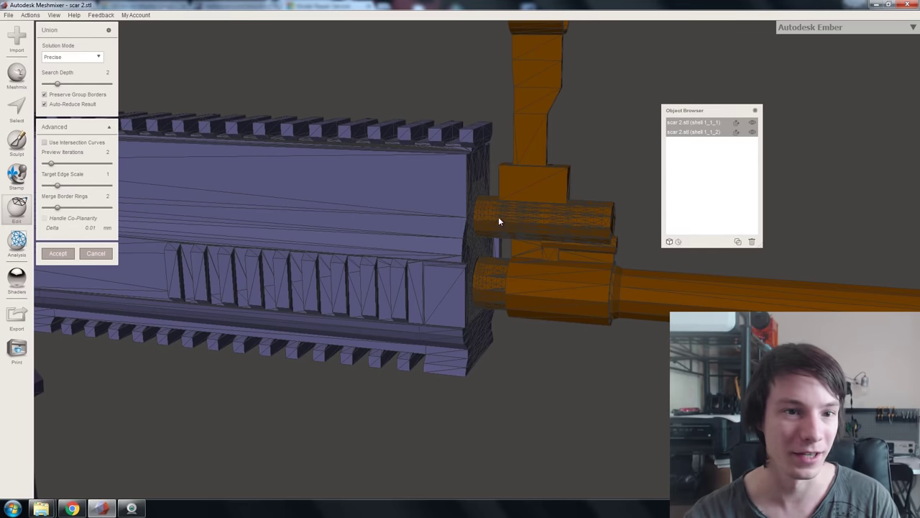
scroll(515, 225, "up", 8)
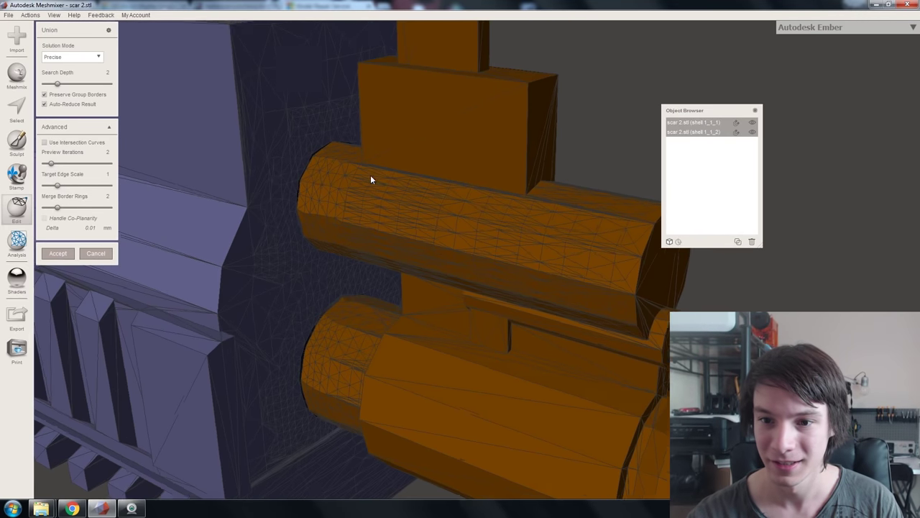
scroll(280, 232, "up", 10)
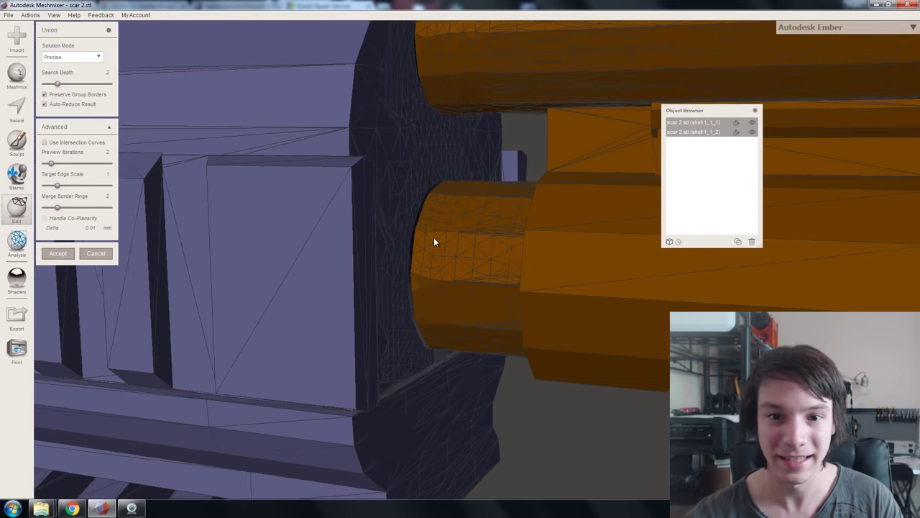
scroll(426, 277, "down", 6)
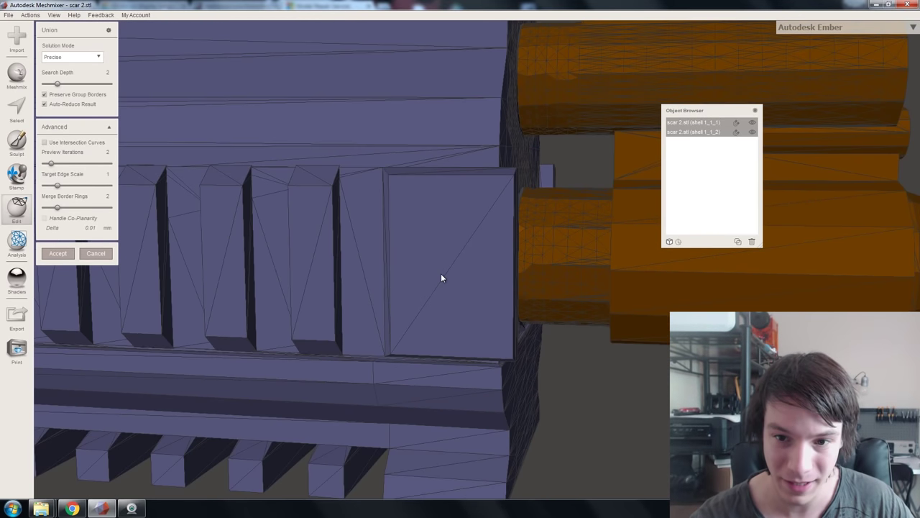
right_click_drag(440, 274, 324, 287)
left_click(58, 255)
Turn off the wireframe display and inspect where the barrel joins the handguard on the merged model
right_click_drag(288, 237, 330, 249)
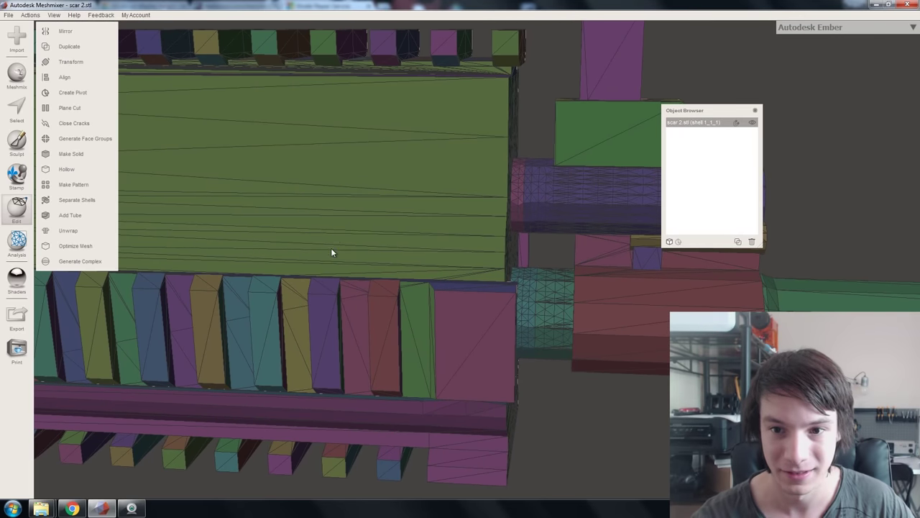
key("w")
scroll(503, 243, "down", 2)
scroll(504, 206, "down", 6)
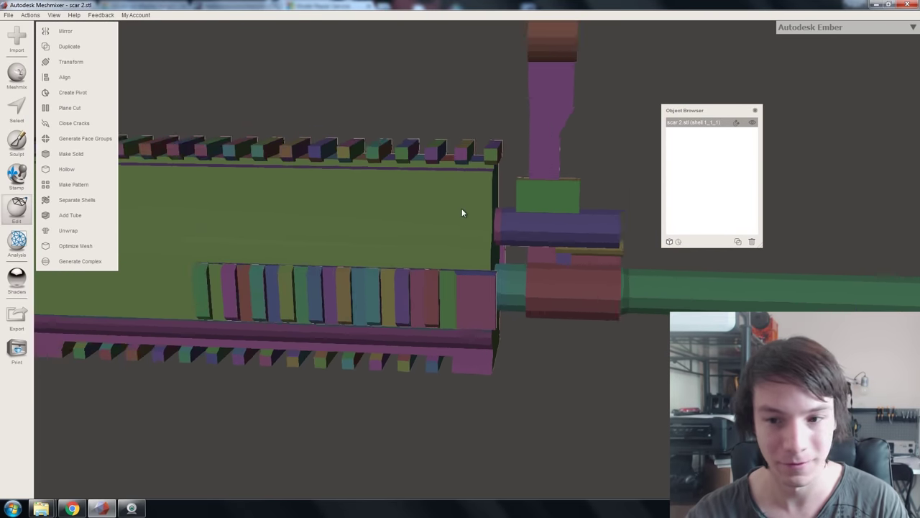
mouse_move(431, 224)
right_mouse_down()
mouse_move(376, 228)
mouse_move(431, 252)
mouse_move(425, 241)
right_mouse_up()
scroll(367, 238, "down", 3)
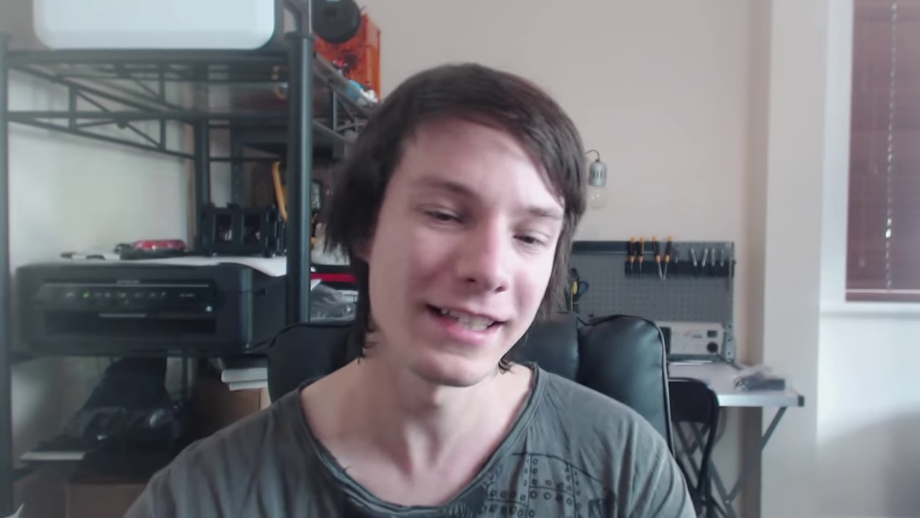